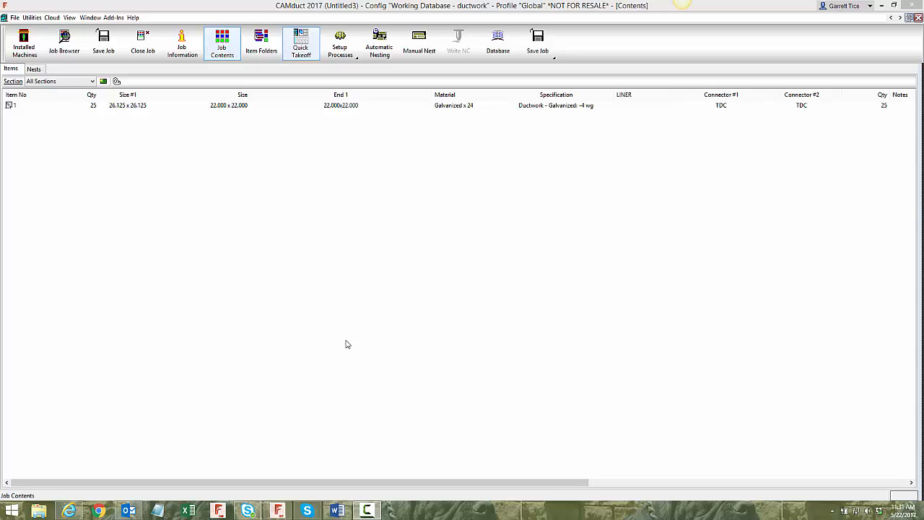
# - Review the 10 Footer flatbed machine's rail and beam axis dimensions and its nested material size restriction
pyautogui.click(24, 43)
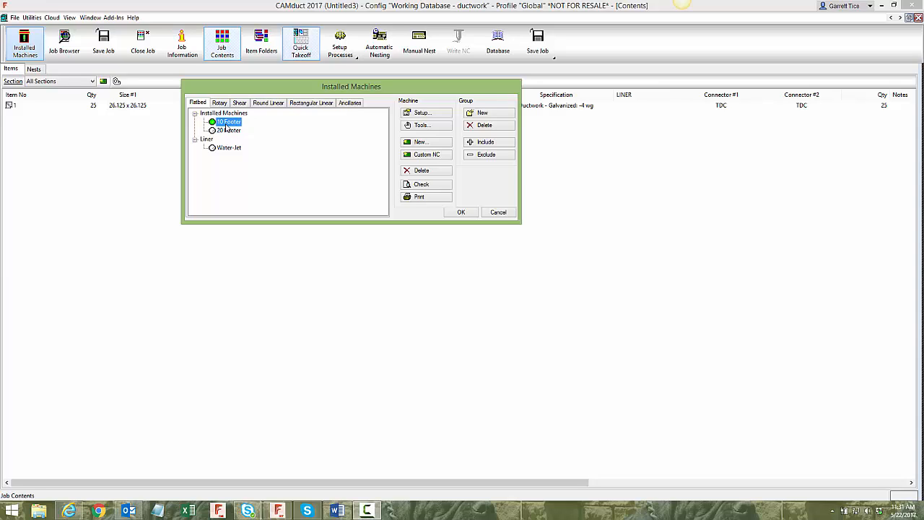
pyautogui.click(424, 113)
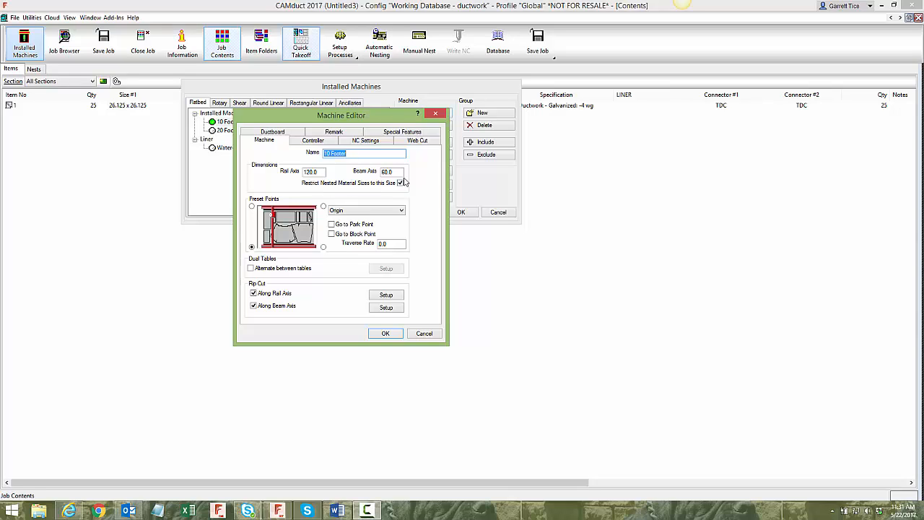
pyautogui.click(386, 173)
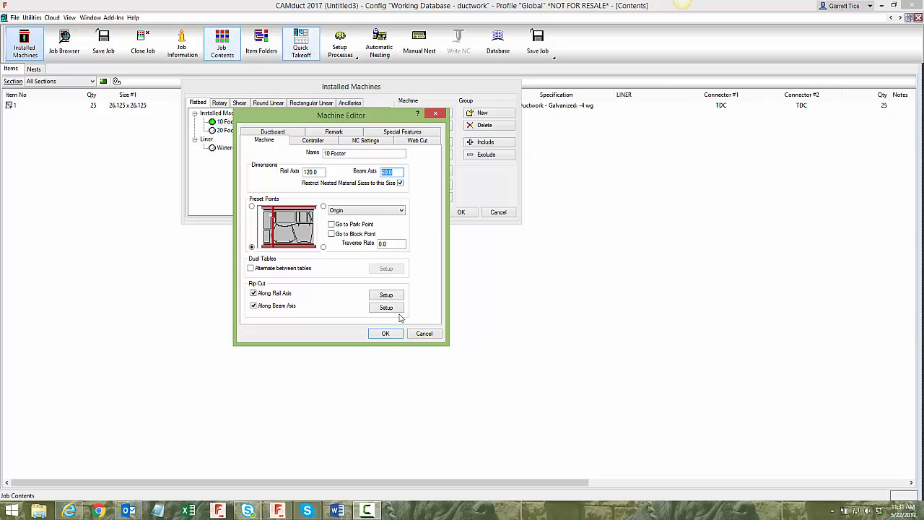
pyautogui.click(385, 334)
# - Review the 20 Footer flatbed machine's dimensions and close the installed machines setup
pyautogui.click(228, 130)
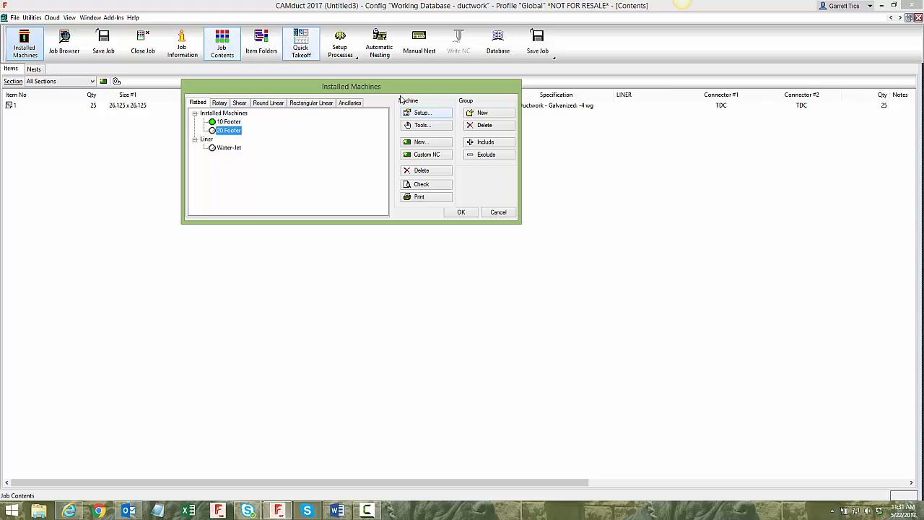
pyautogui.click(419, 113)
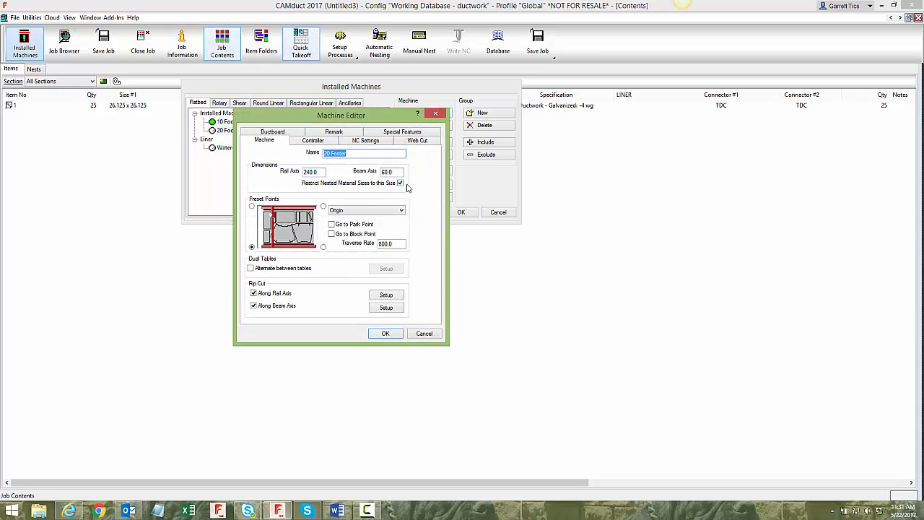
pyautogui.click(382, 334)
pyautogui.click(462, 211)
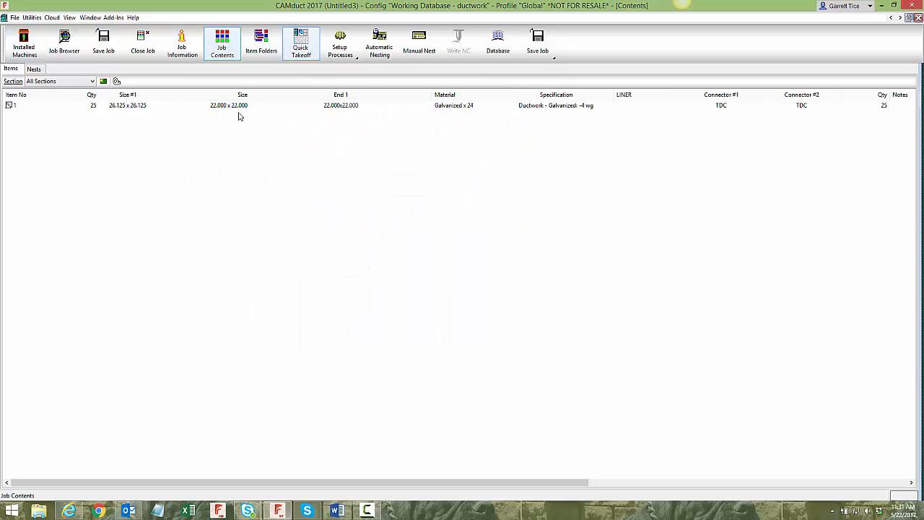
# - In the fittings database, make the 240 x 60 flatbed sheet the default size for Galvanized 24 gauge and save the database
pyautogui.click(491, 48)
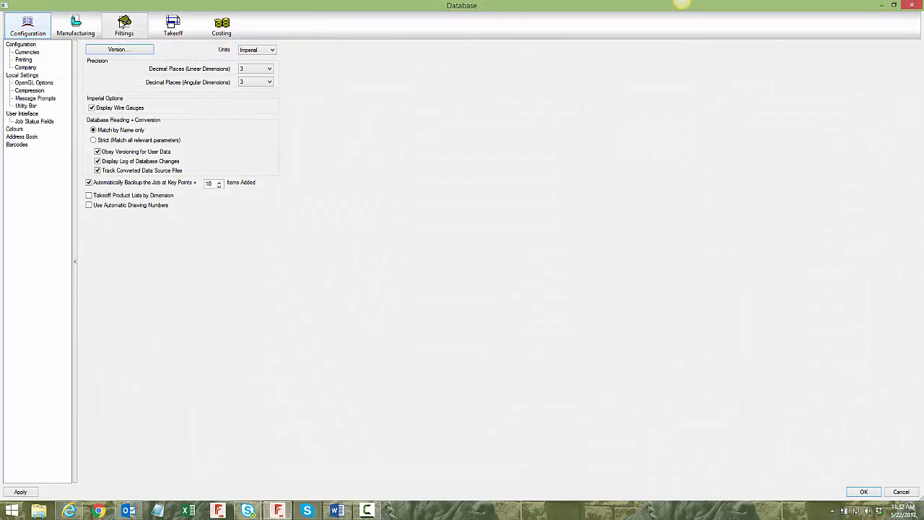
pyautogui.click(124, 28)
pyautogui.doubleClick(160, 102)
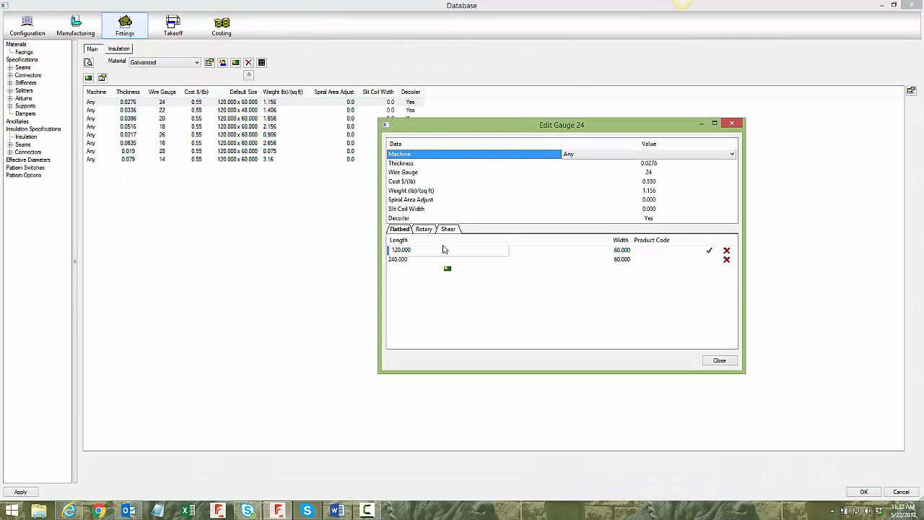
pyautogui.click(485, 259)
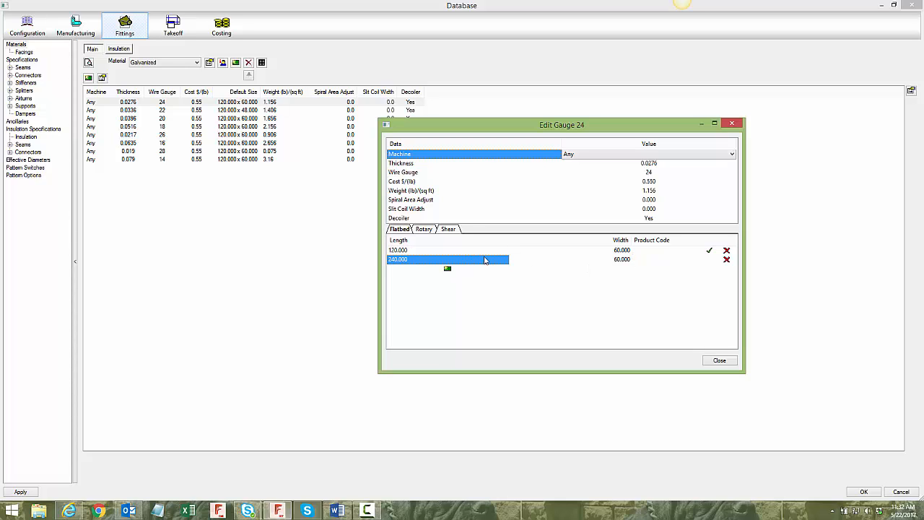
pyautogui.click(640, 261)
pyautogui.click(710, 261)
pyautogui.click(719, 360)
pyautogui.click(864, 492)
# - Check the job's nests, and examine the 20 FT process's nesting machine, new sheet settings and NC output machine
pyautogui.click(38, 68)
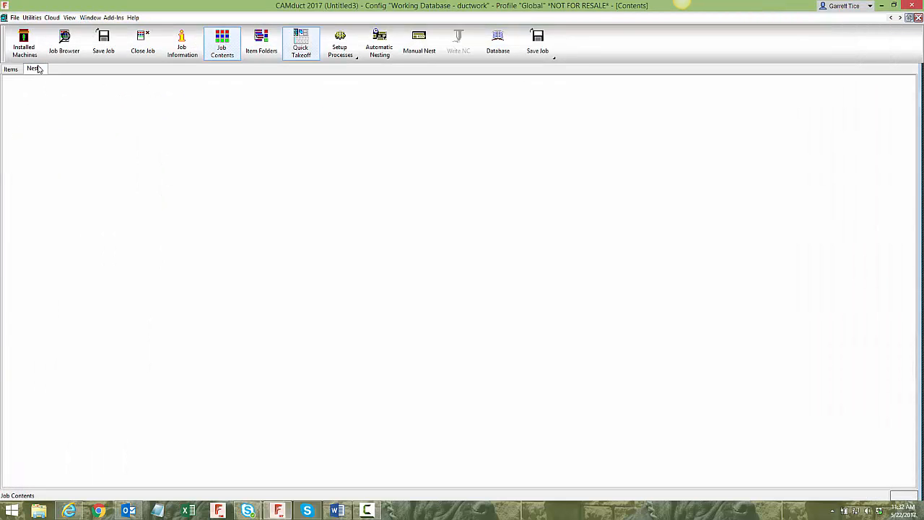
pyautogui.click(11, 69)
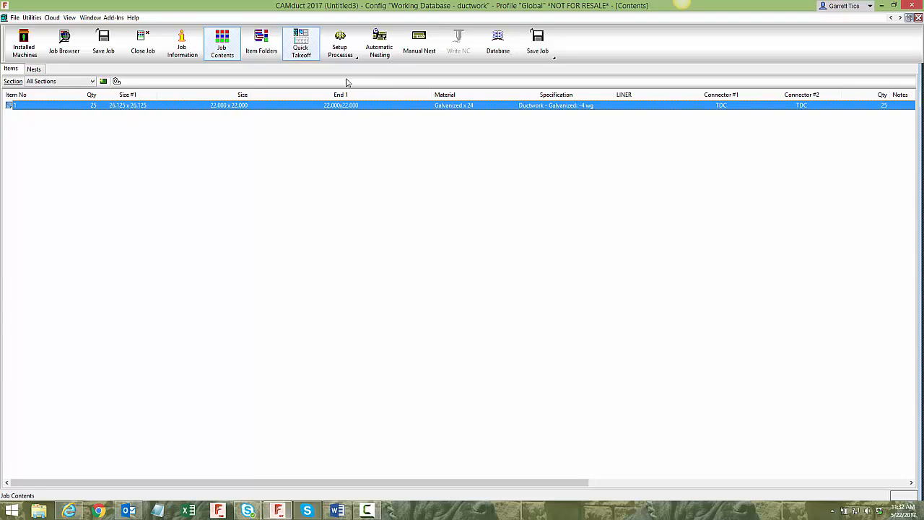
pyautogui.click(339, 43)
pyautogui.click(496, 169)
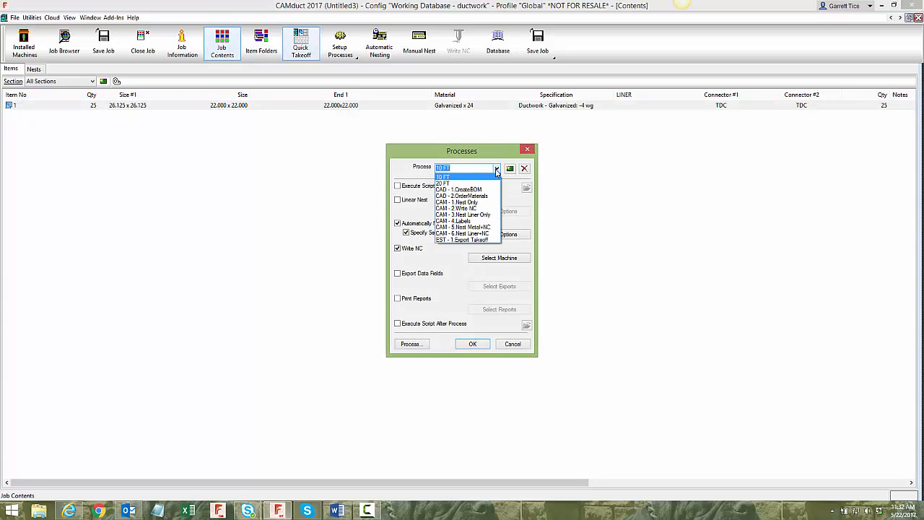
pyautogui.click(466, 178)
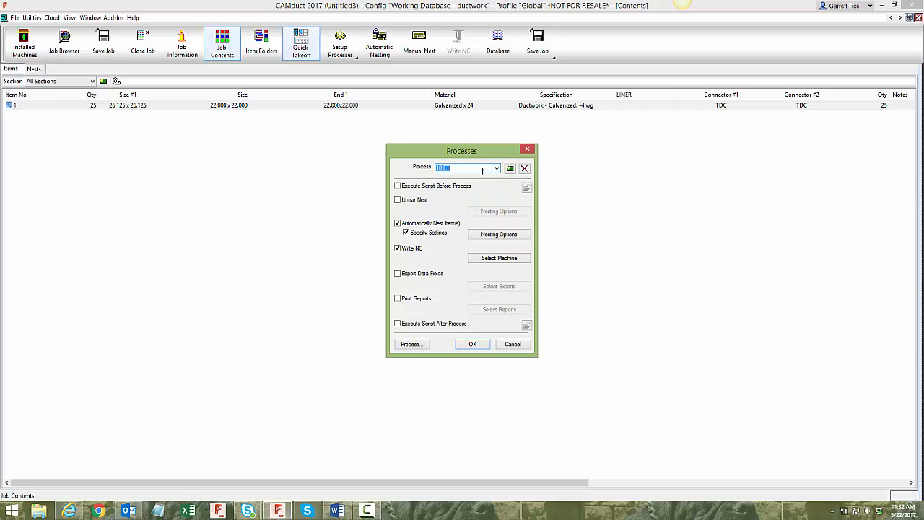
pyautogui.click(497, 168)
pyautogui.click(471, 186)
pyautogui.click(499, 234)
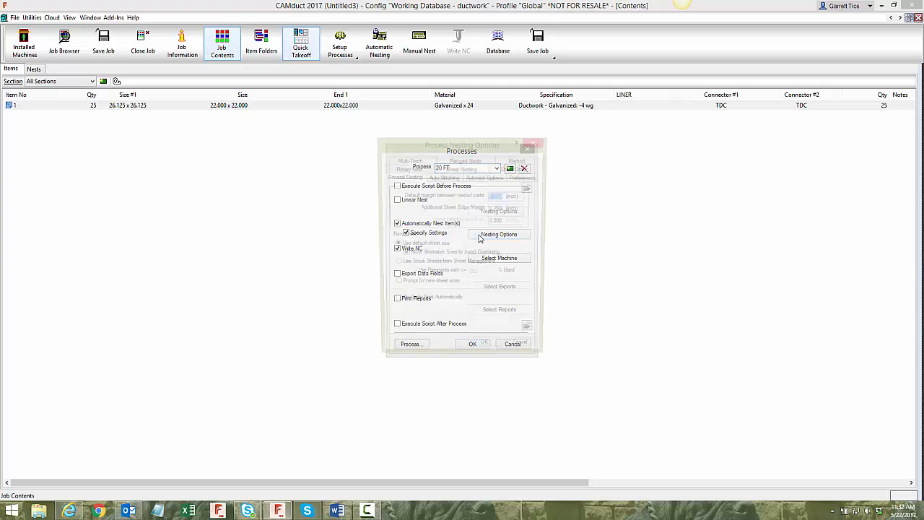
pyautogui.click(519, 177)
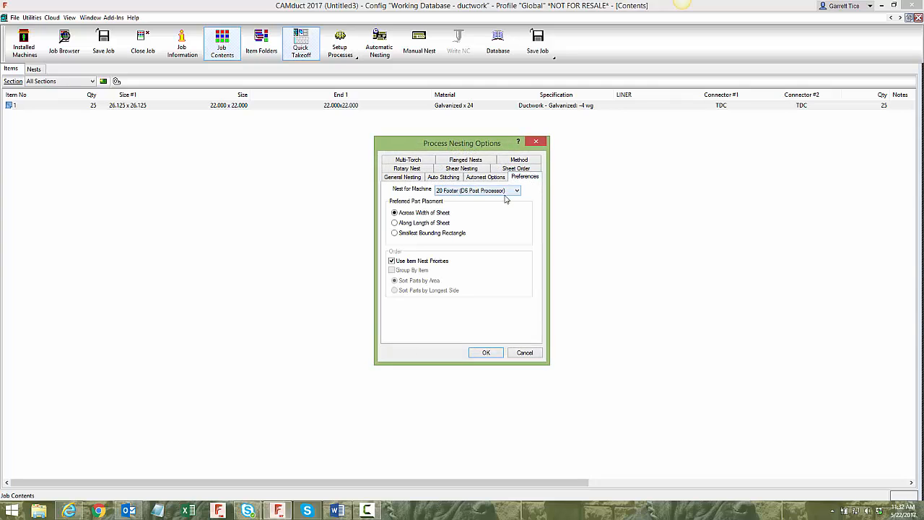
pyautogui.click(412, 178)
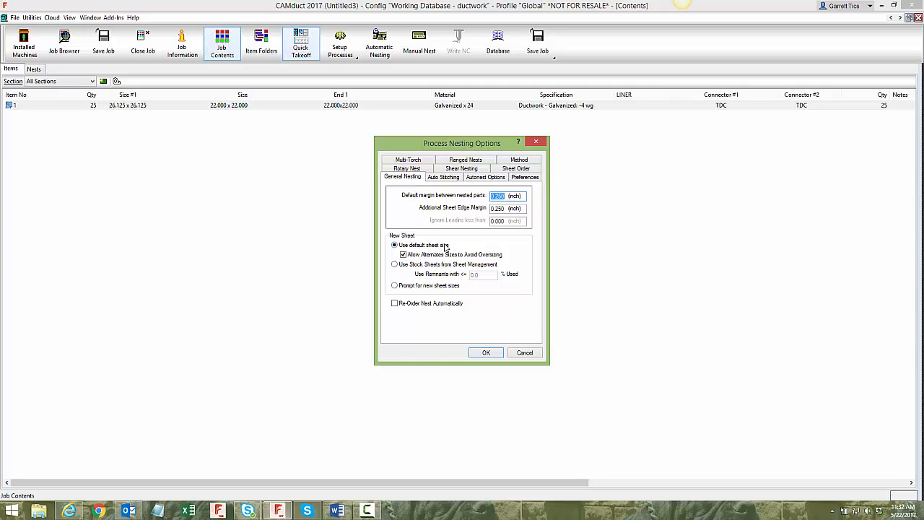
pyautogui.click(482, 353)
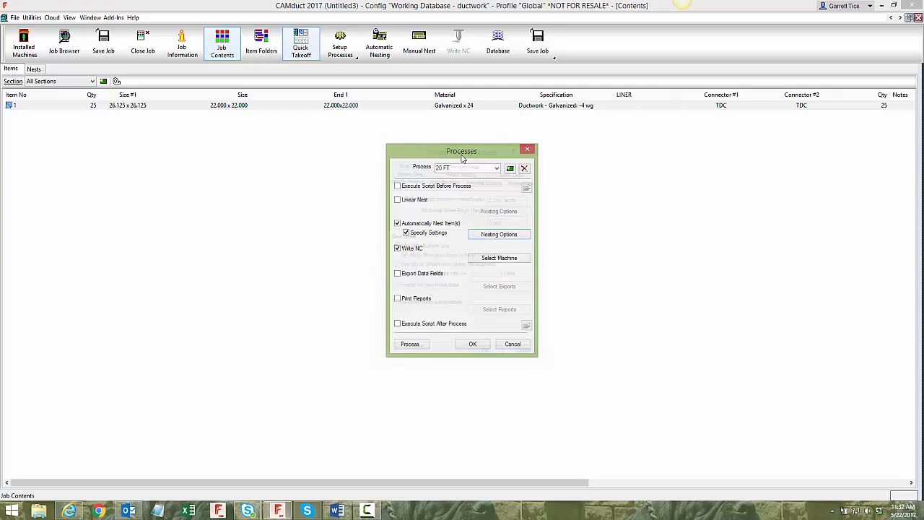
pyautogui.click(495, 258)
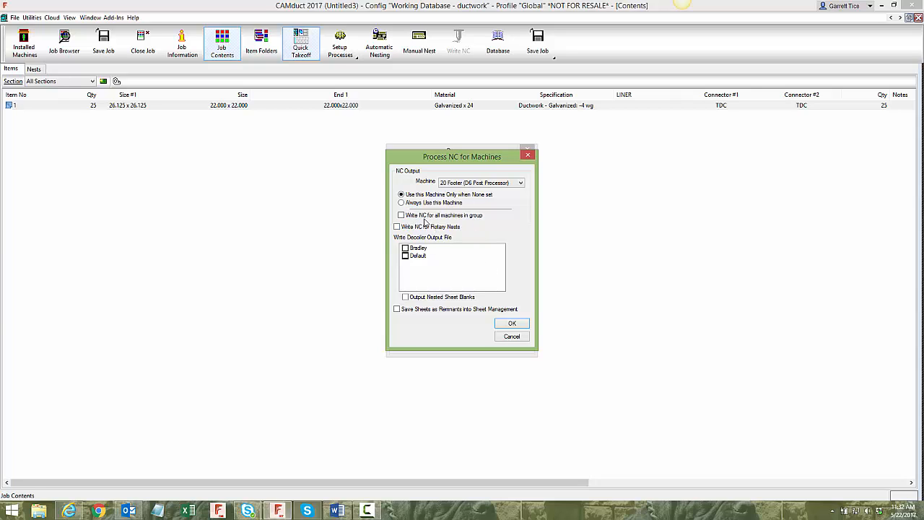
pyautogui.click(514, 326)
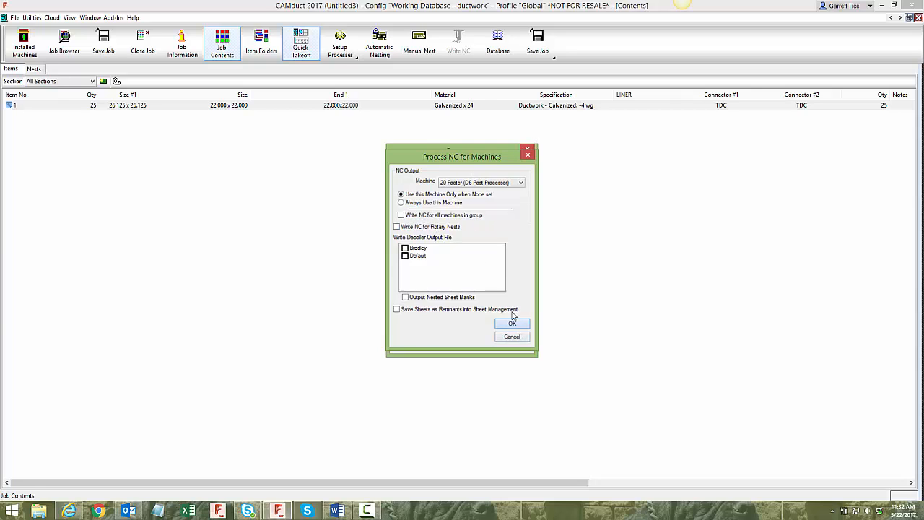
# - Examine the 10 FT process's general nesting settings and its nest-for machine, and close the process setup
pyautogui.click(497, 169)
pyautogui.click(491, 178)
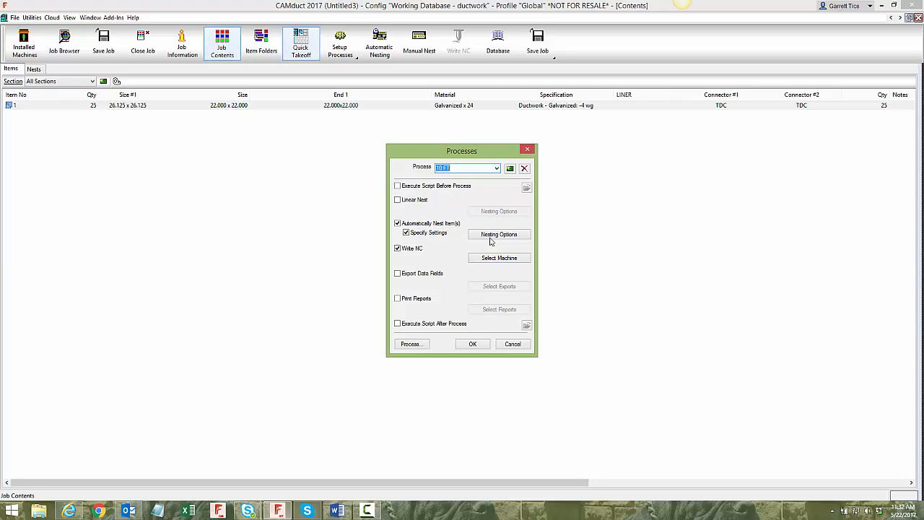
pyautogui.click(492, 237)
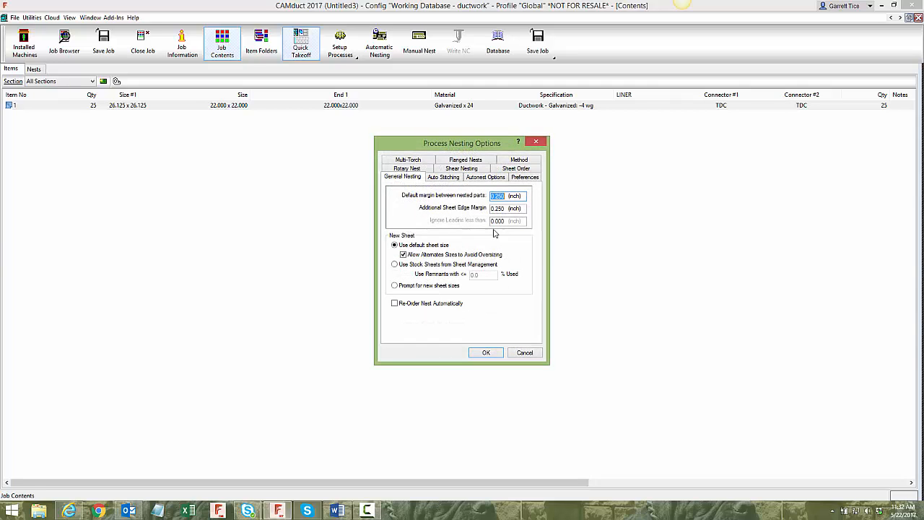
pyautogui.click(525, 177)
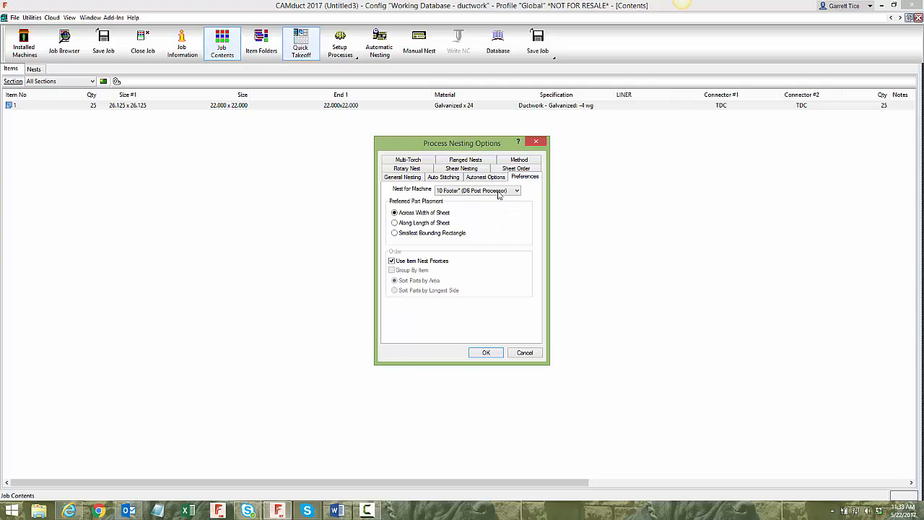
pyautogui.click(486, 352)
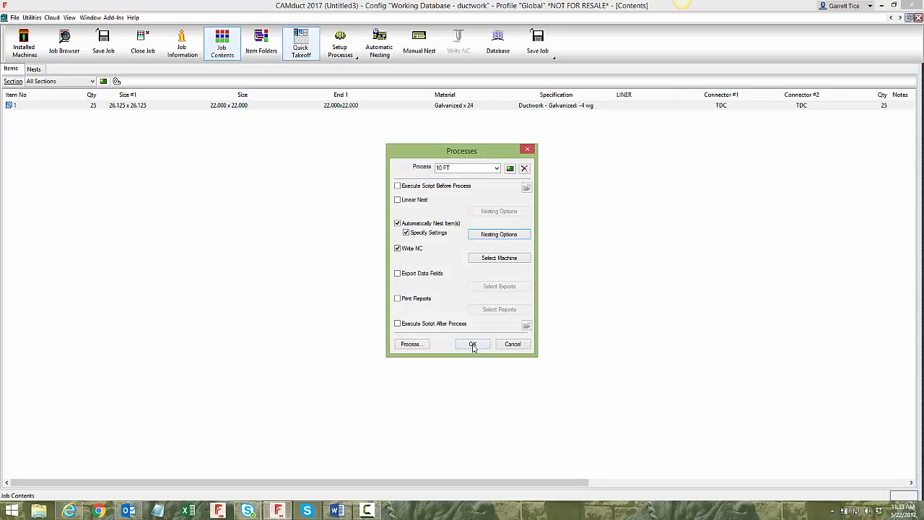
pyautogui.click(472, 344)
# - Run the 10 FT process on item 1 without saving the job, and dismiss the process report
pyautogui.click(266, 107)
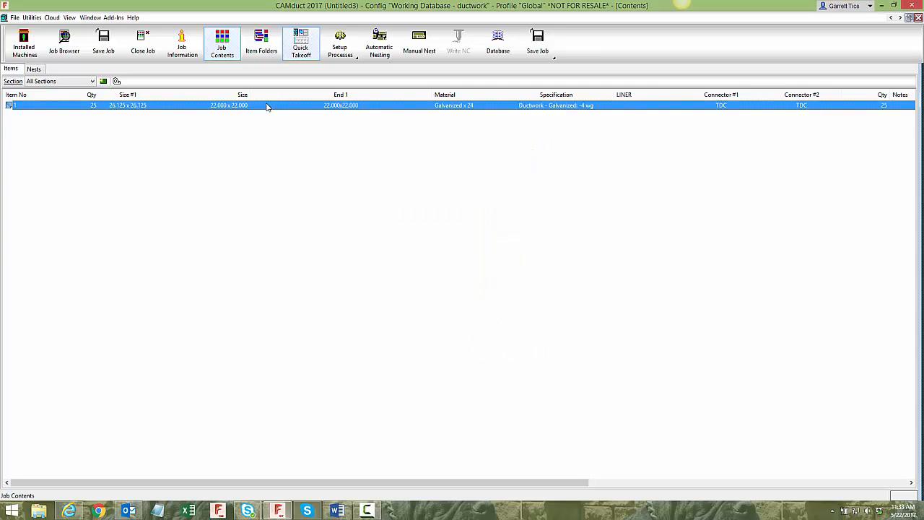
pyautogui.click(332, 59)
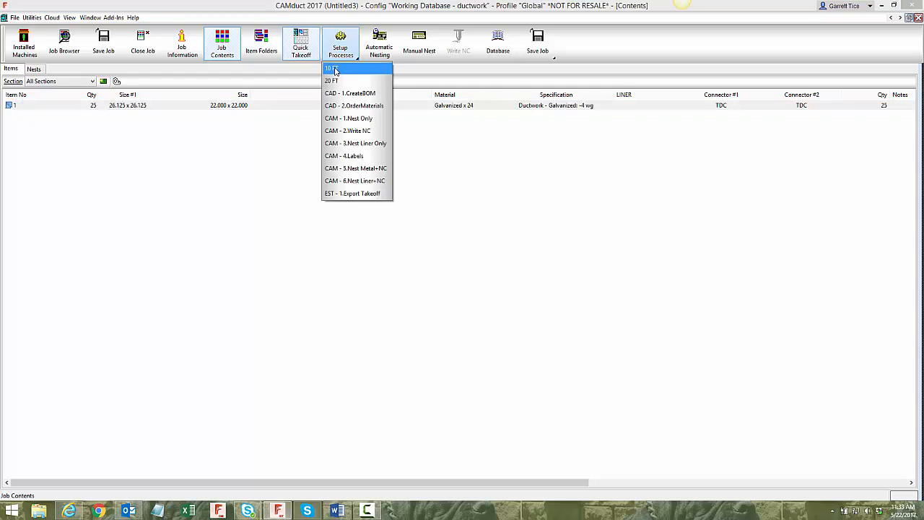
pyautogui.click(335, 69)
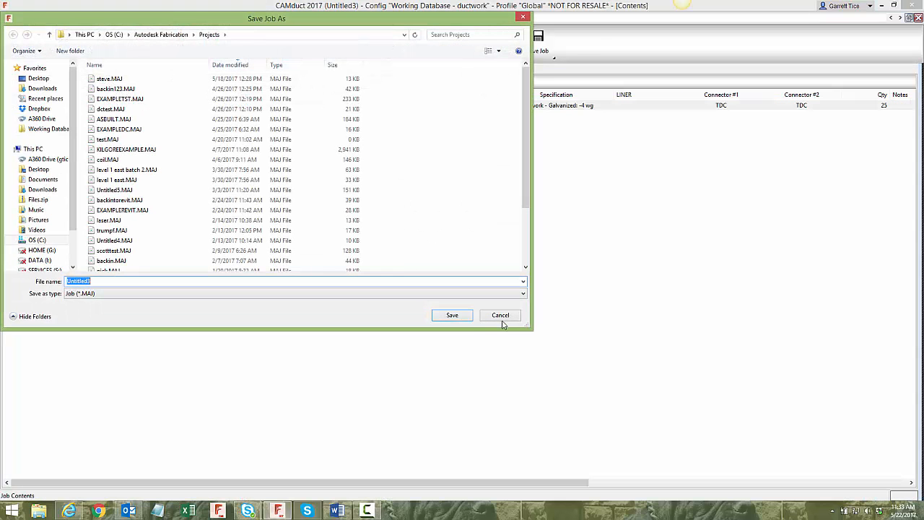
pyautogui.click(495, 312)
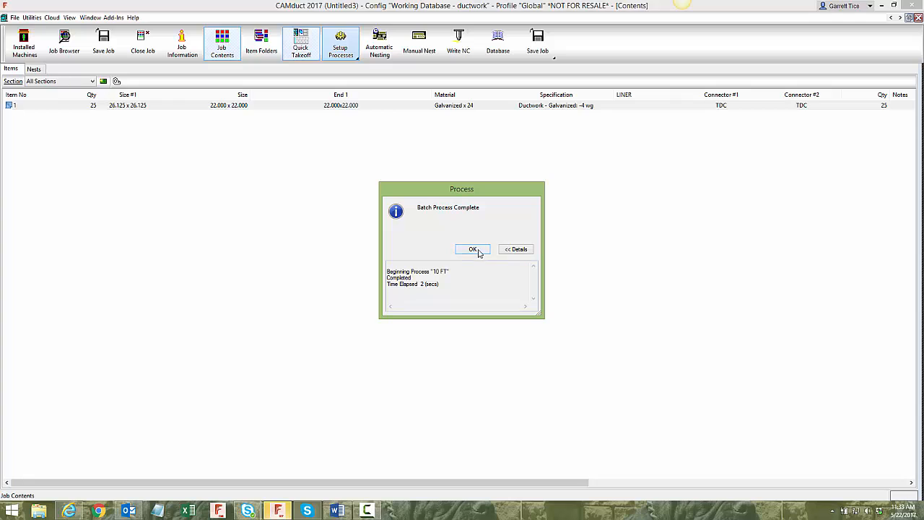
pyautogui.click(474, 251)
# - Inspect the sheet size, material and numbering of the first two generated nests
pyautogui.click(34, 68)
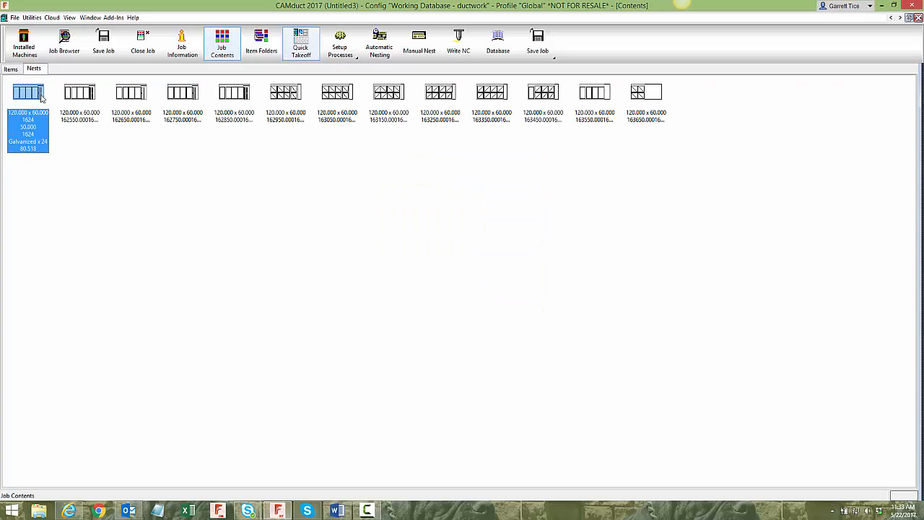
pyautogui.click(73, 102)
pyautogui.click(33, 100)
pyautogui.click(97, 107)
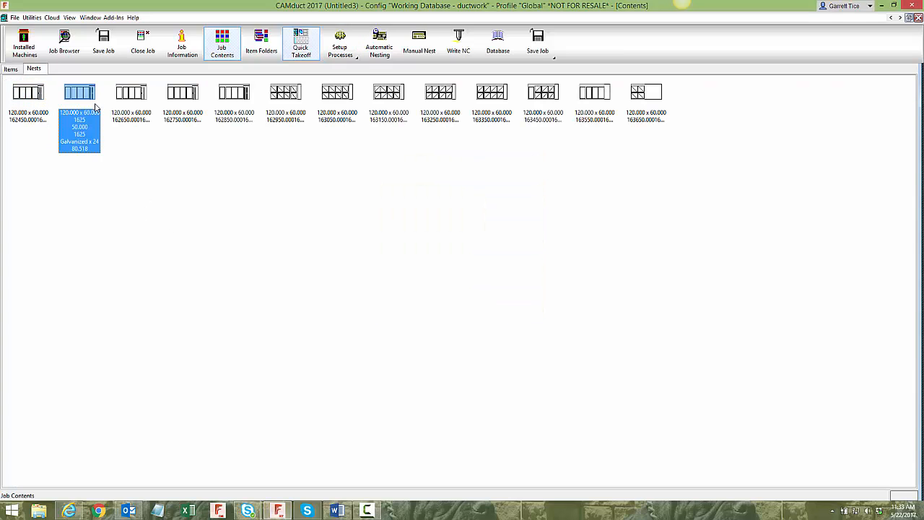
# - Switch to File Explorer, open 1624.NC from the Working Database CNC folder for the first nest, and highlight its sheet length and width line
pyautogui.click(39, 510)
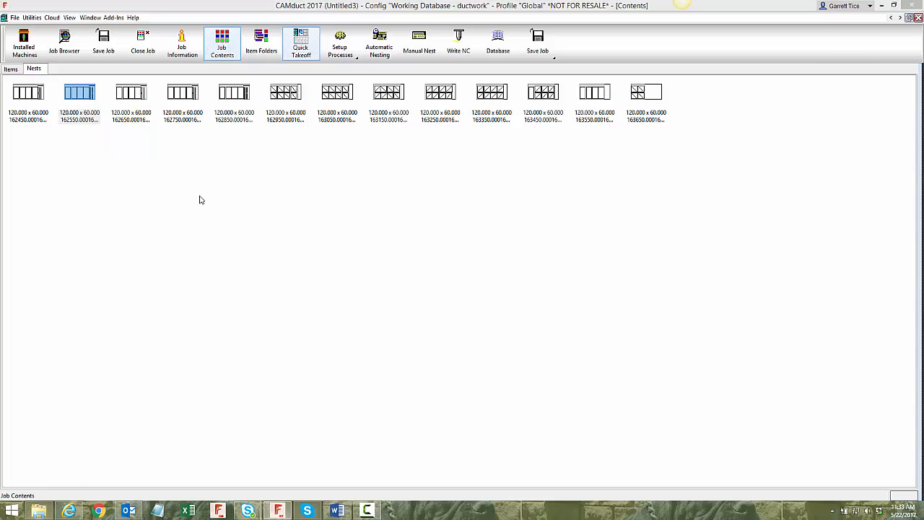
pyautogui.click(383, 119)
pyautogui.doubleClick(493, 81)
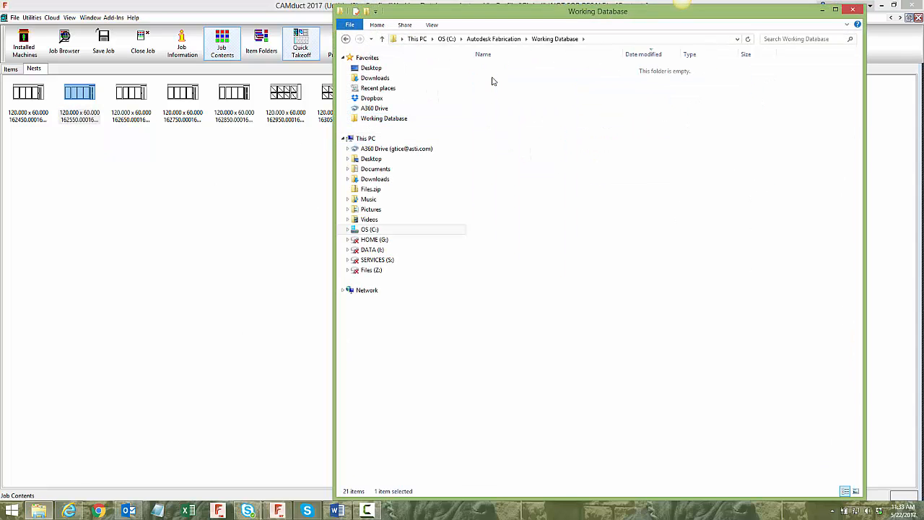
pyautogui.click(35, 110)
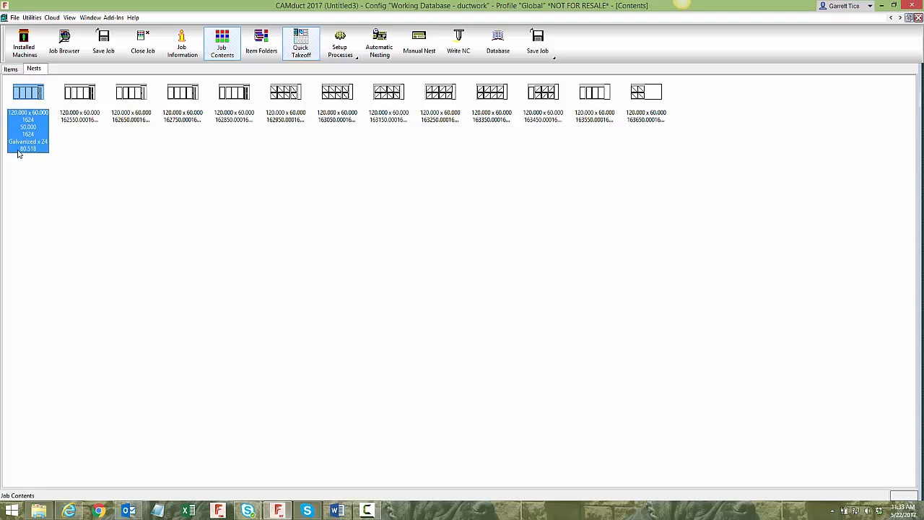
pyautogui.click(39, 511)
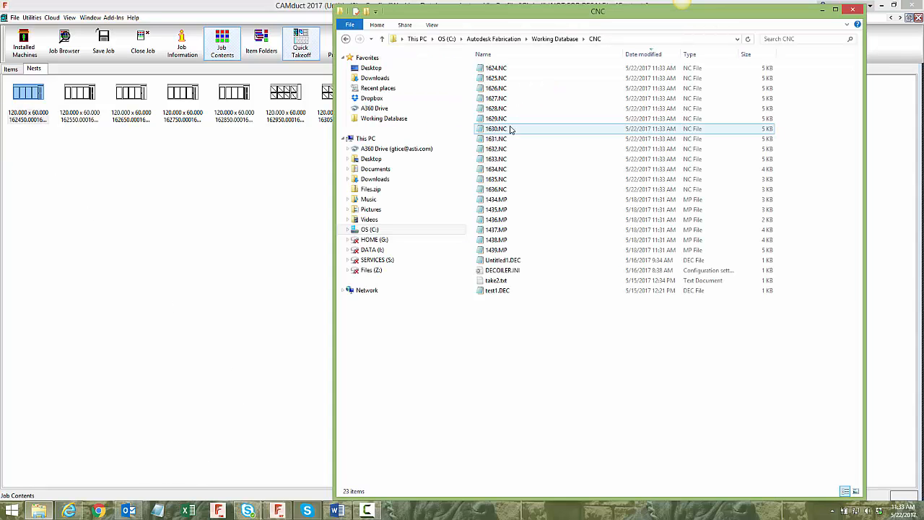
pyautogui.doubleClick(495, 68)
pyautogui.moveTo(356, 180); pyautogui.dragTo(194, 182)
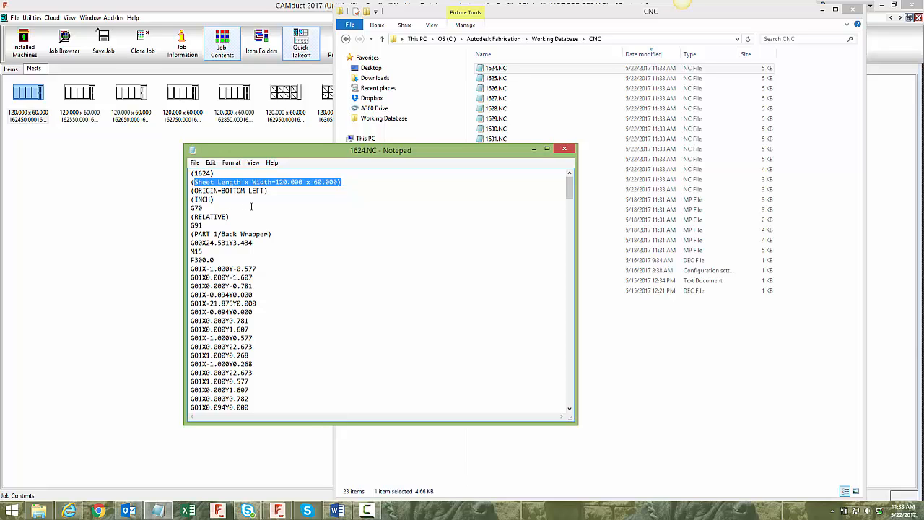
# - Close the NC file and its folder, and delete all the 120 x 60 nests together with their nested parts
pyautogui.click(564, 149)
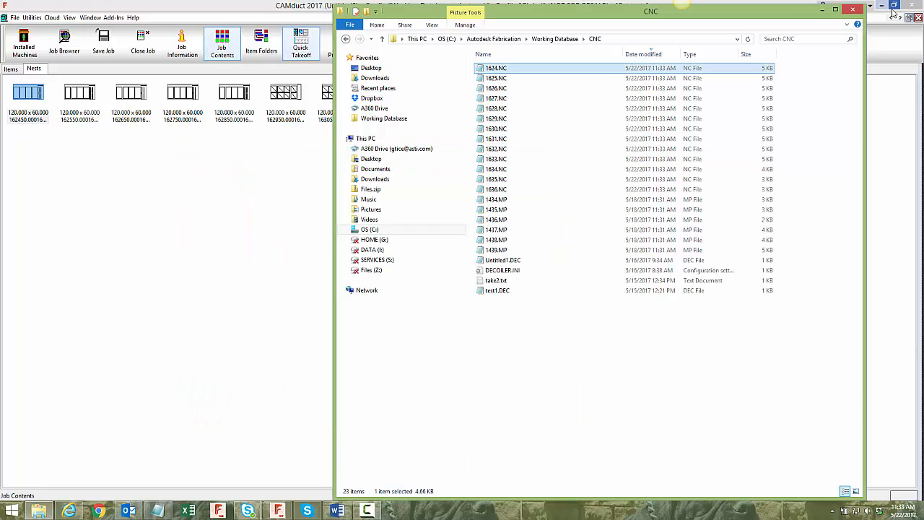
pyautogui.click(853, 9)
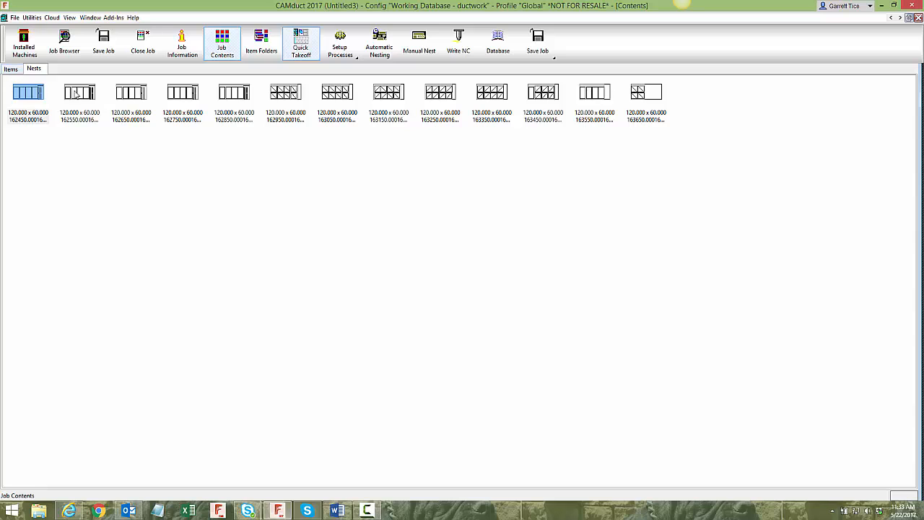
pyautogui.moveTo(677, 141); pyautogui.dragTo(13, 79)
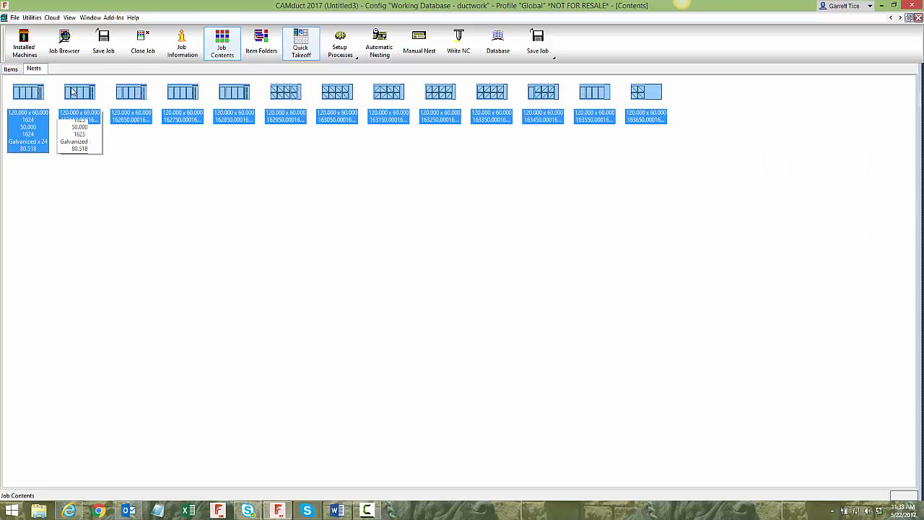
pyautogui.press('Delete')
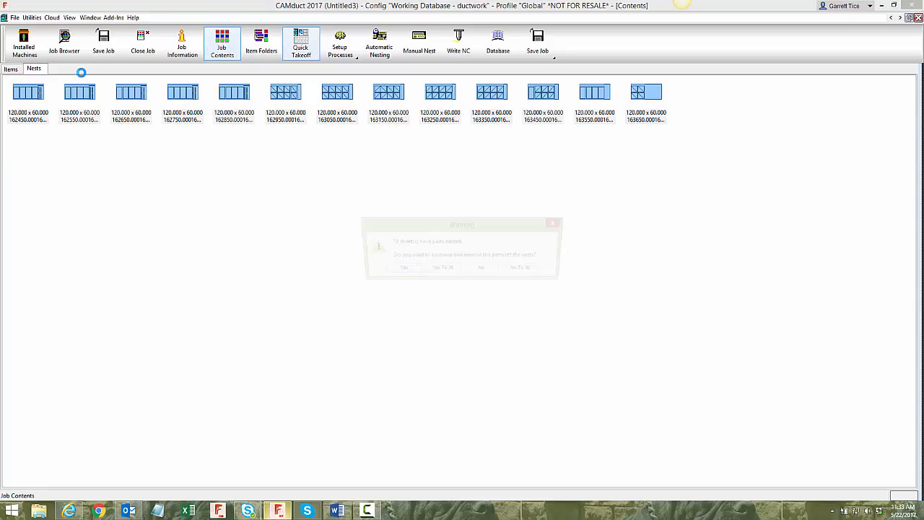
pyautogui.click(454, 272)
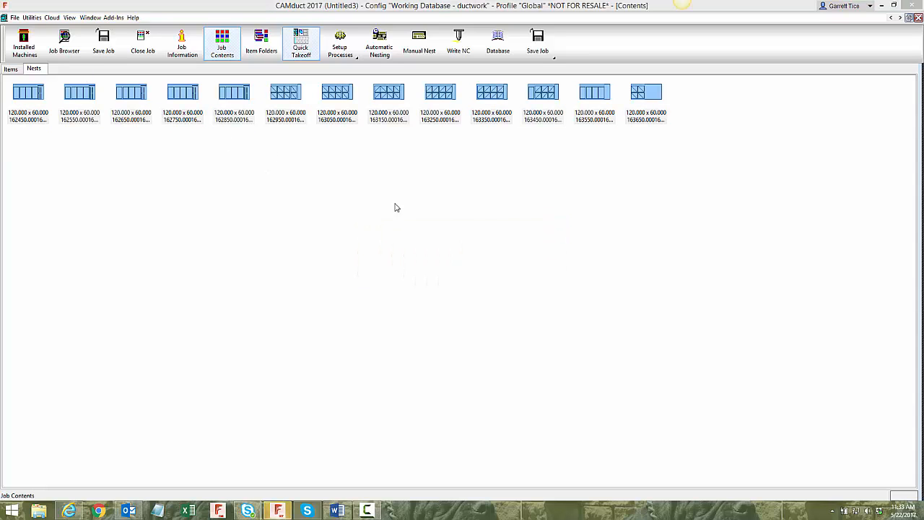
# - Run the 20 FT process without saving the job, and dismiss the process report
pyautogui.click(343, 46)
pyautogui.click(355, 81)
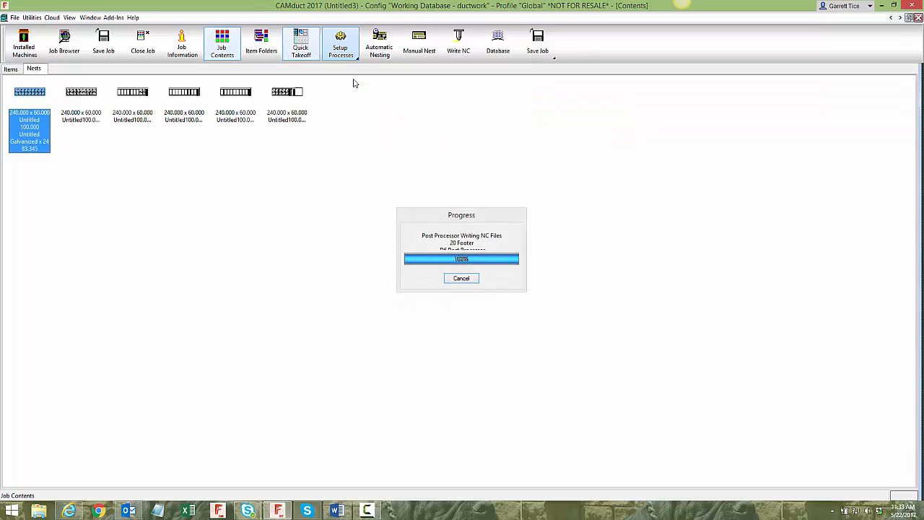
pyautogui.click(501, 316)
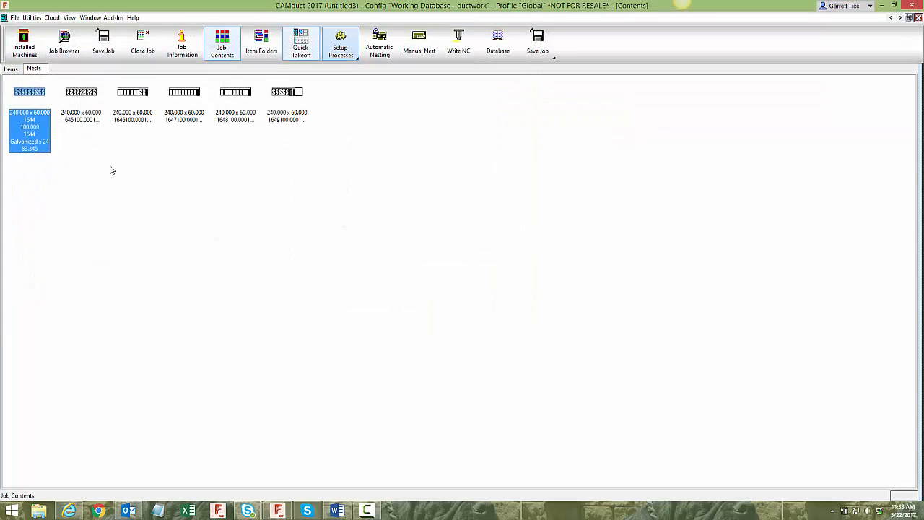
pyautogui.click(473, 249)
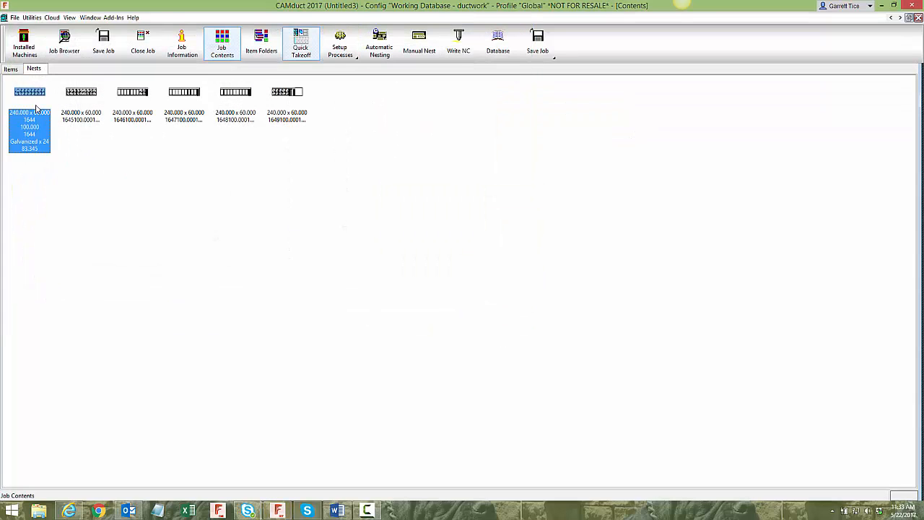
# - Open 1644.MP from the Working Database CNC folder, highlight its sheet length and width line, close the file, and return to CAMduct
pyautogui.press('super+e')
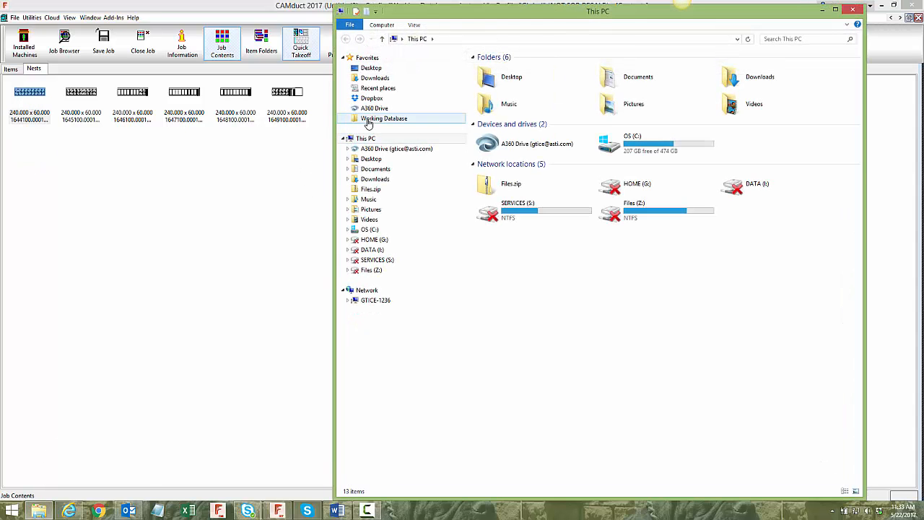
pyautogui.click(370, 118)
pyautogui.doubleClick(495, 78)
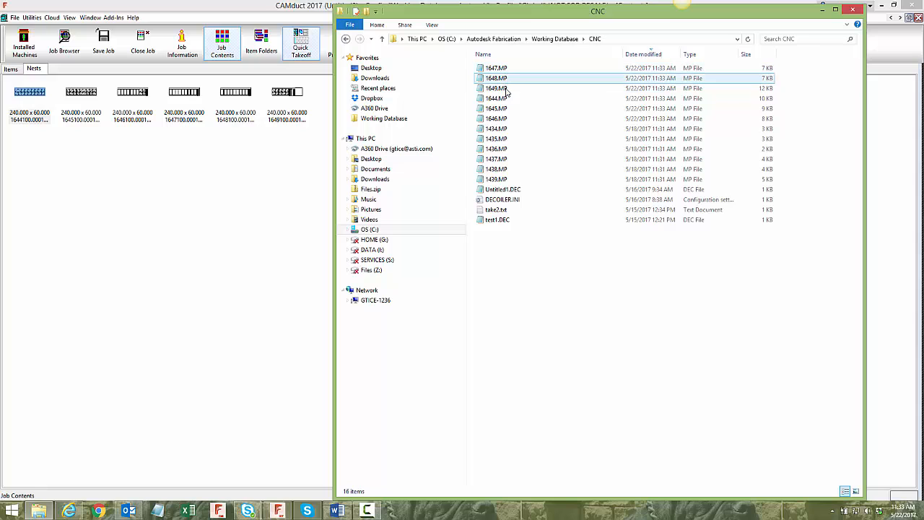
pyautogui.doubleClick(497, 99)
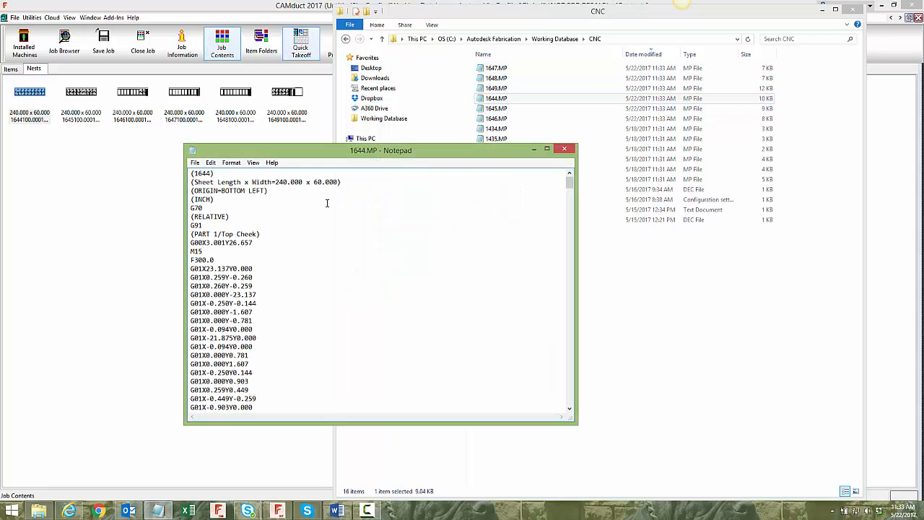
pyautogui.moveTo(334, 191); pyautogui.dragTo(193, 182)
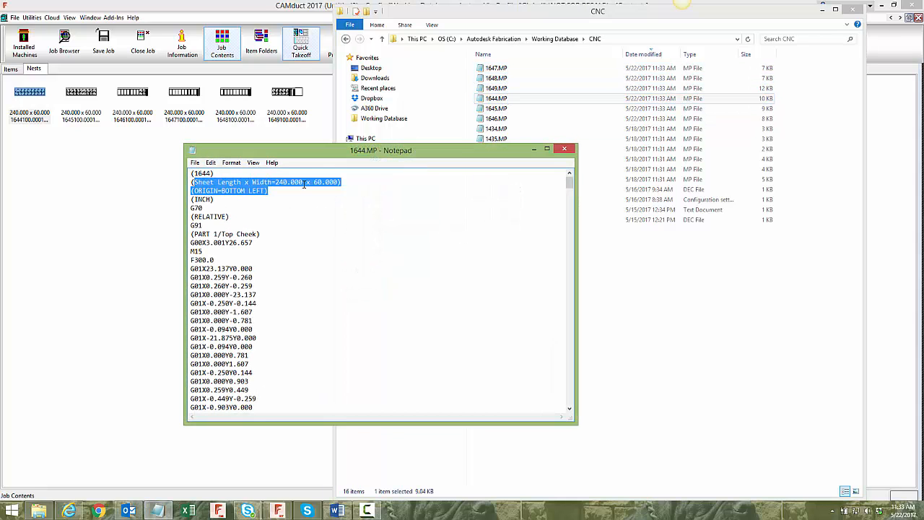
pyautogui.click(564, 148)
pyautogui.click(245, 193)
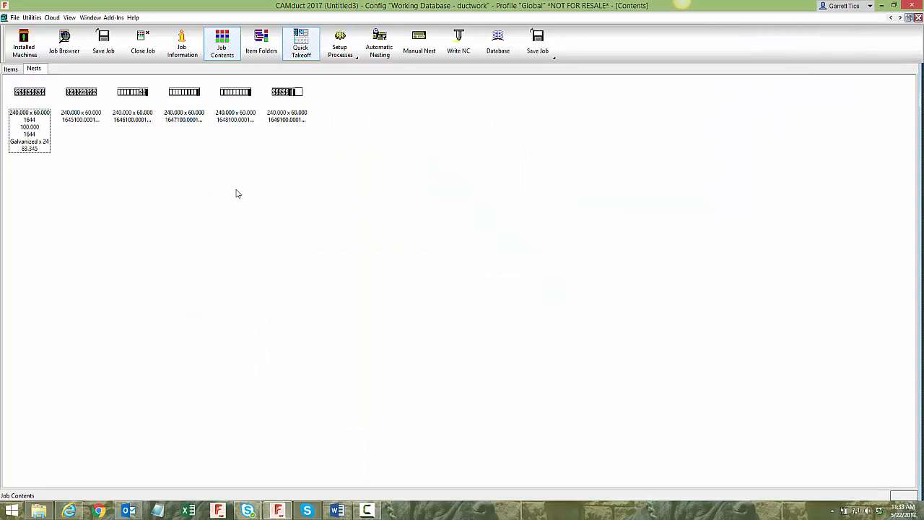
# - Delete all the 240 x 60 nests together with their nested parts
pyautogui.moveTo(405, 196); pyautogui.dragTo(2, 75)
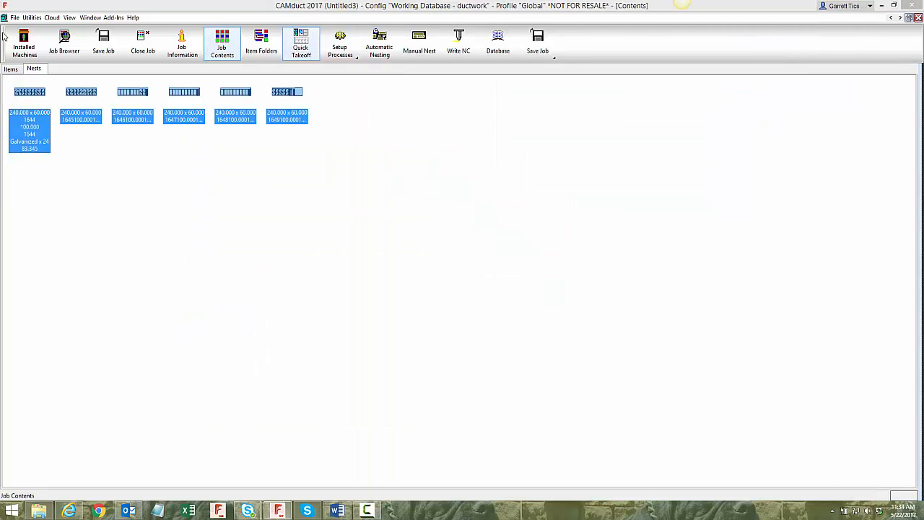
pyautogui.press('Delete')
pyautogui.click(441, 268)
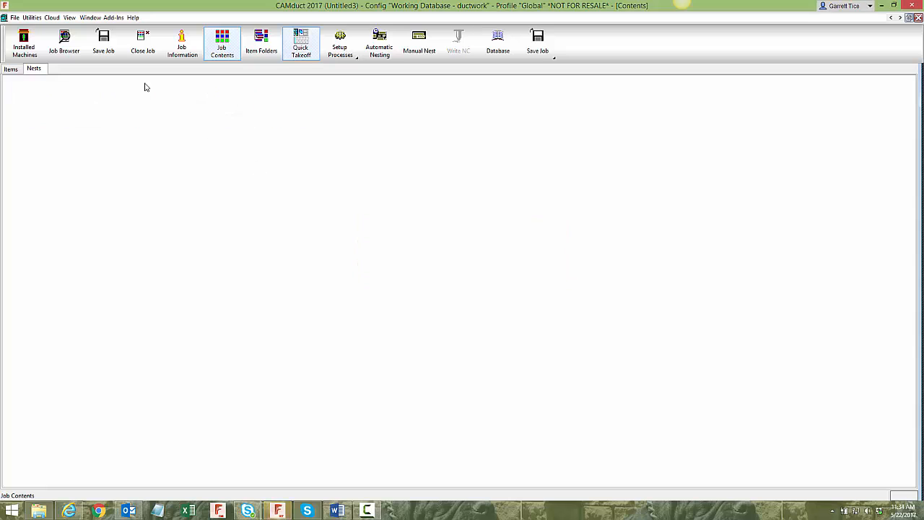
# - In the fittings database, make 120 x 60 the default flatbed sheet size for 24 gauge Galvanized and save the database
pyautogui.click(498, 43)
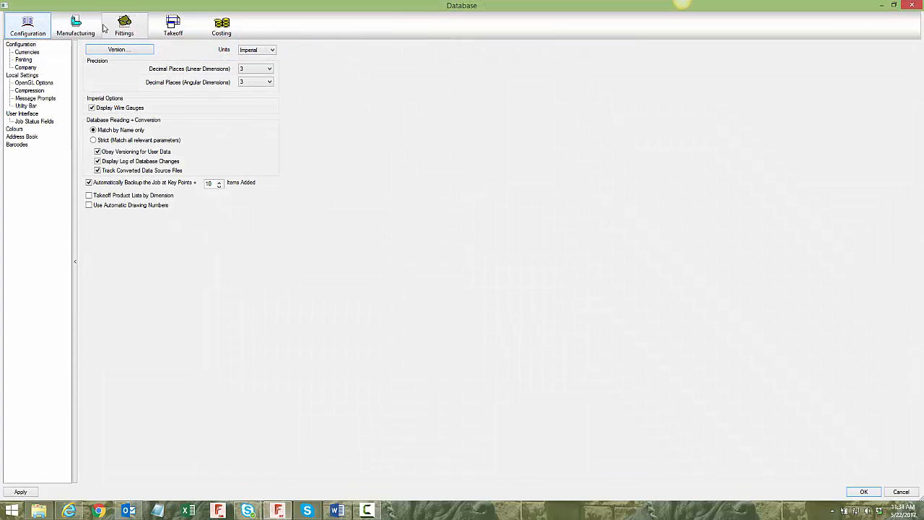
pyautogui.click(122, 26)
pyautogui.doubleClick(130, 102)
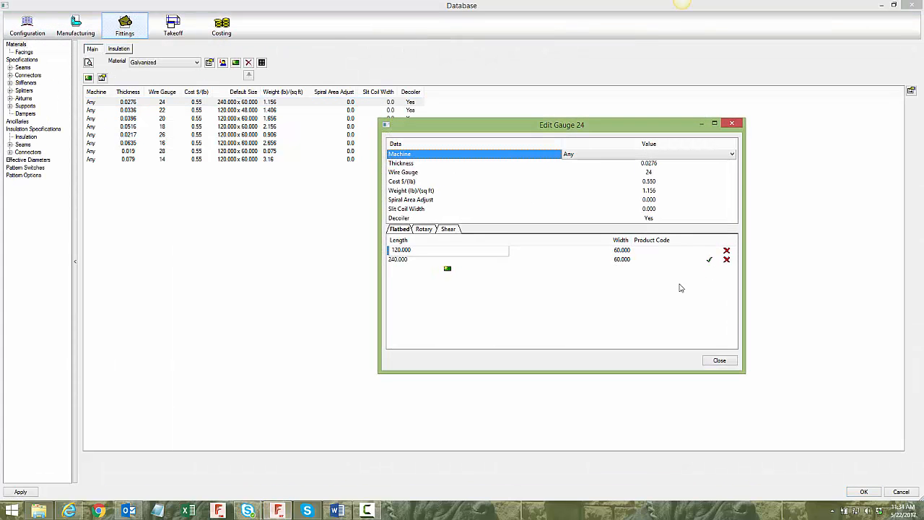
pyautogui.click(709, 252)
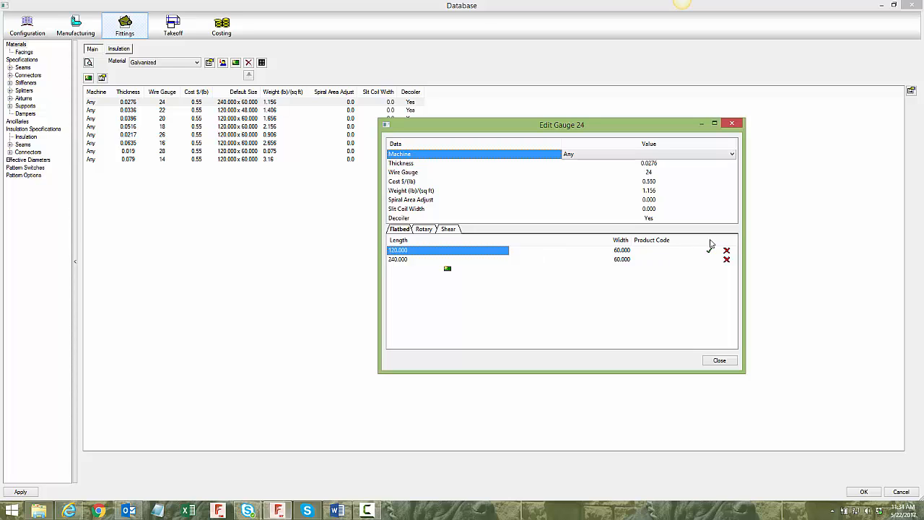
pyautogui.click(719, 360)
pyautogui.click(864, 492)
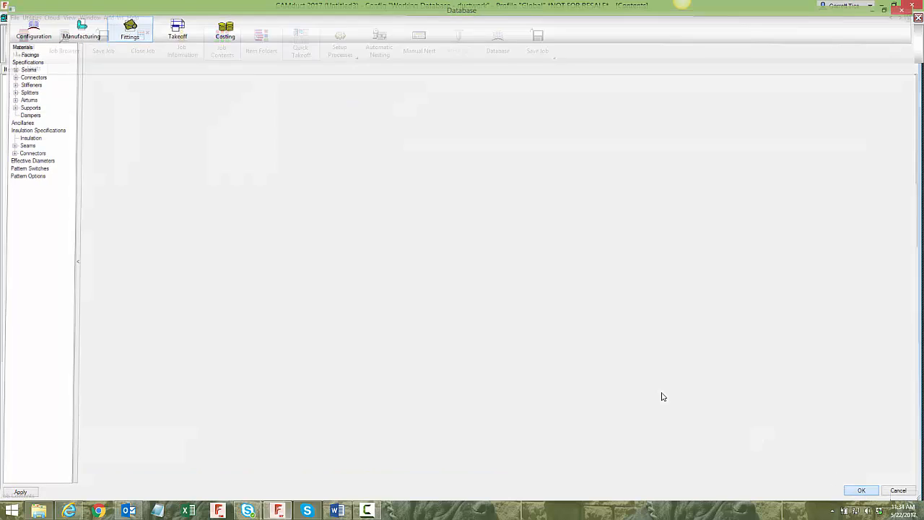
# - Run the 20 FT process with the changed default sheet size, skip saving the job, and dismiss the report
pyautogui.click(354, 58)
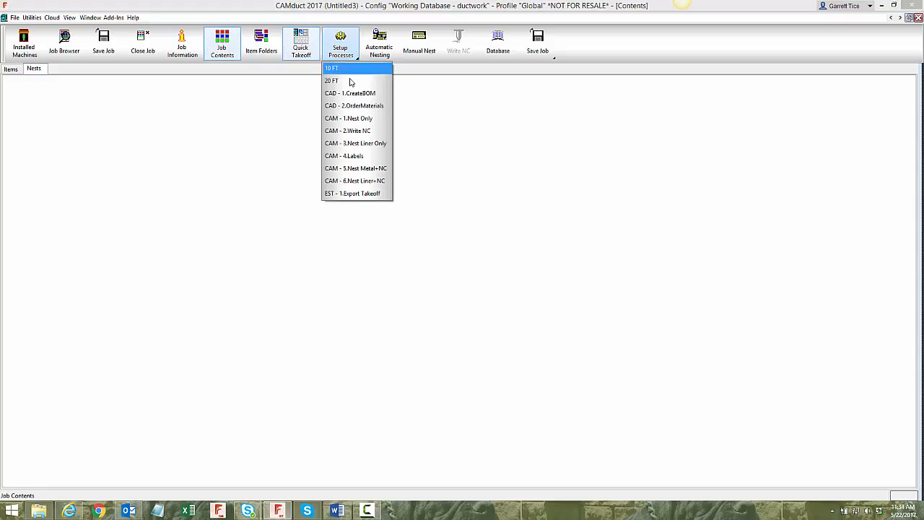
pyautogui.click(349, 77)
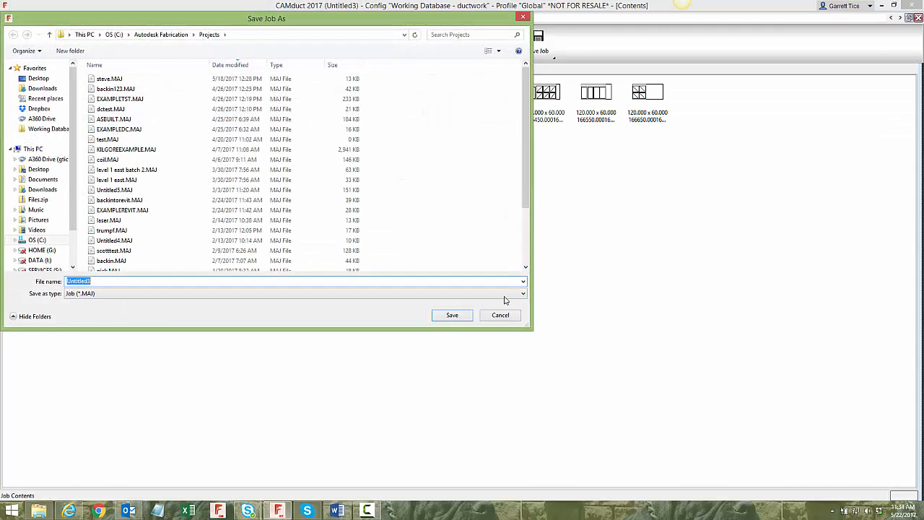
pyautogui.click(500, 316)
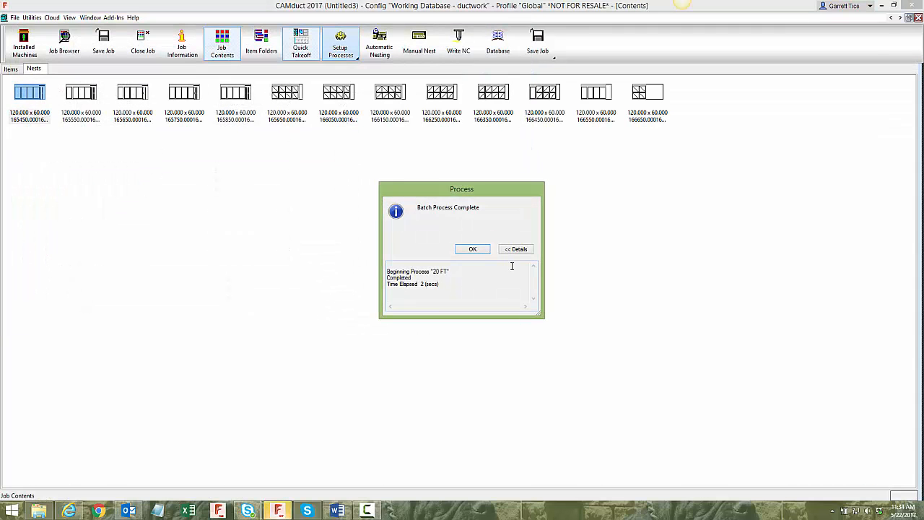
pyautogui.click(473, 249)
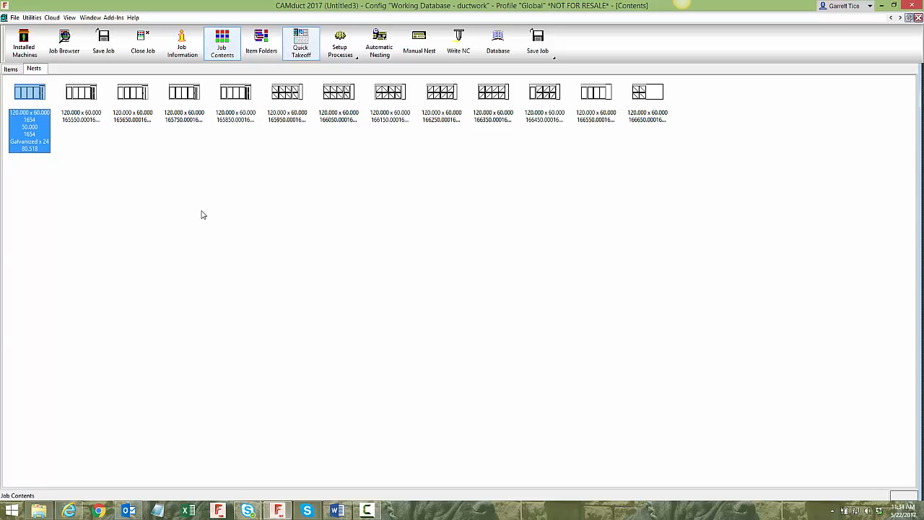
# - Examine the 10 Footer machine's dimensions and its restriction on nested material sizes, and close the machine setup
pyautogui.click(24, 44)
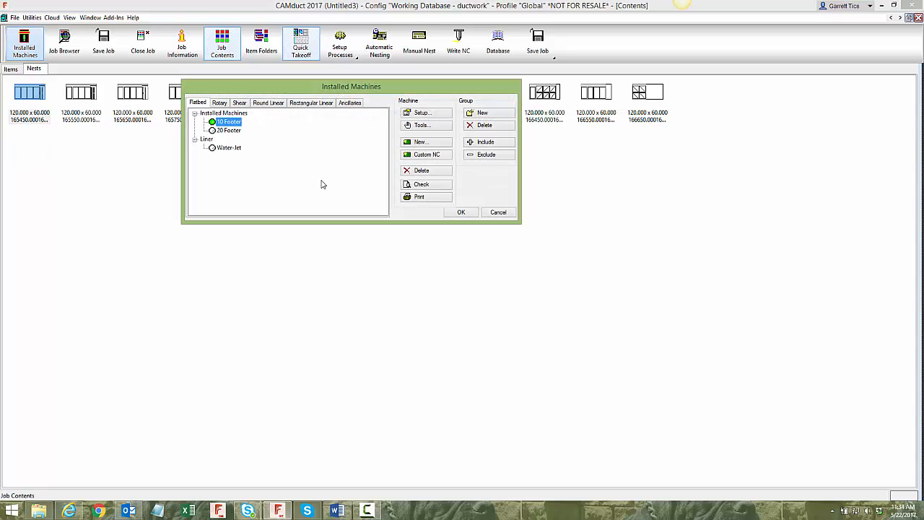
pyautogui.click(419, 114)
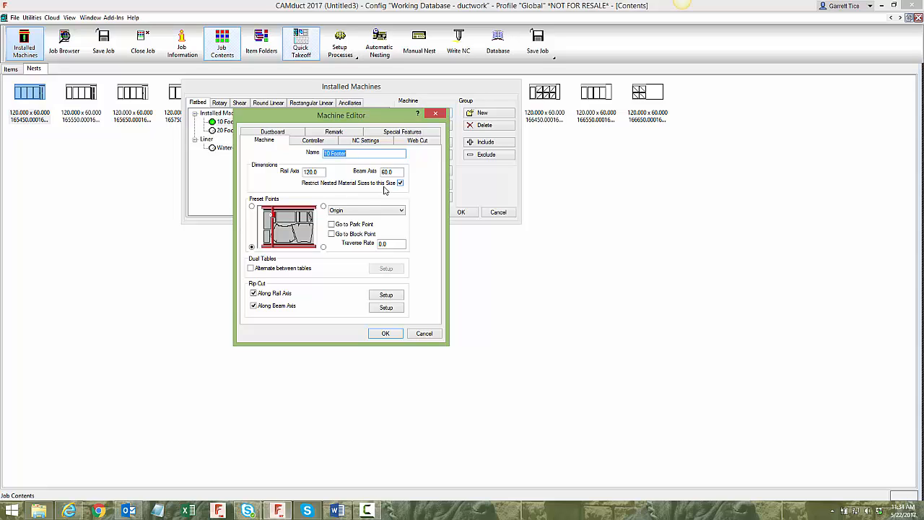
pyautogui.click(385, 334)
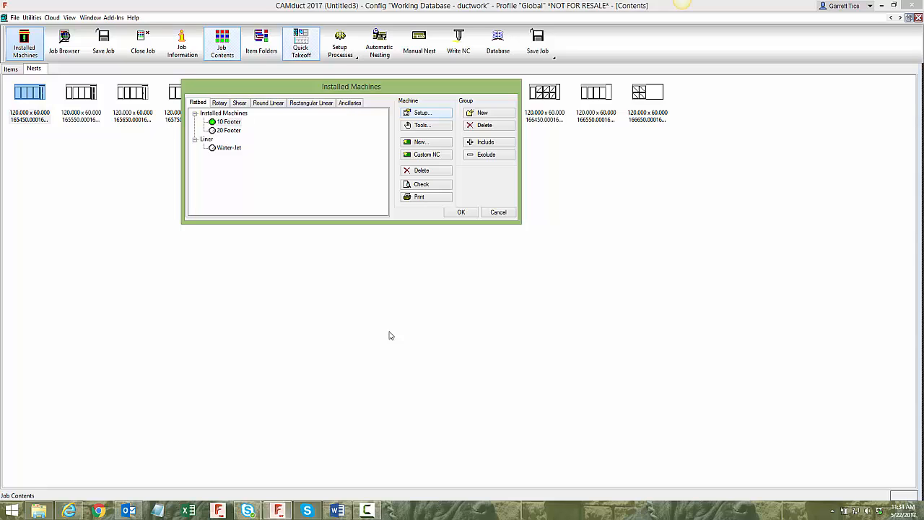
pyautogui.click(461, 212)
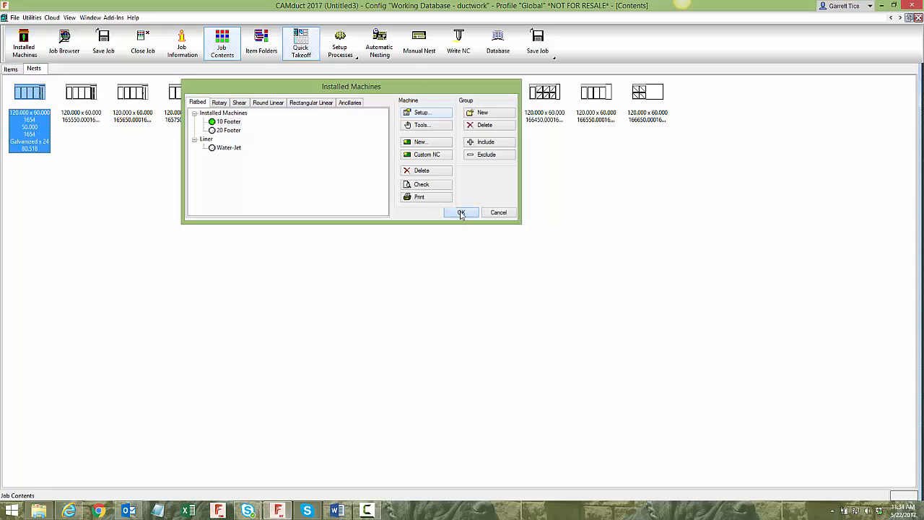
# - Clear the regenerated nests from the job along with their nested parts
pyautogui.moveTo(699, 155); pyautogui.dragTo(4, 99)
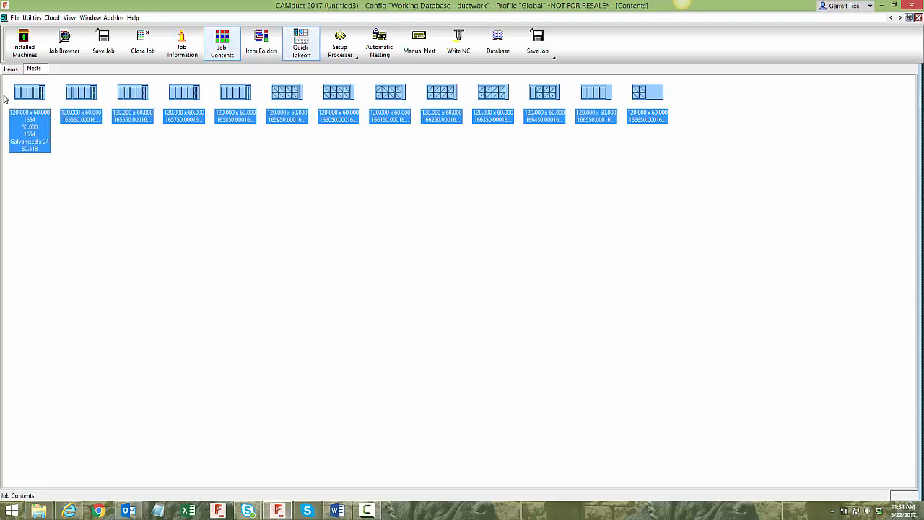
pyautogui.press('Delete')
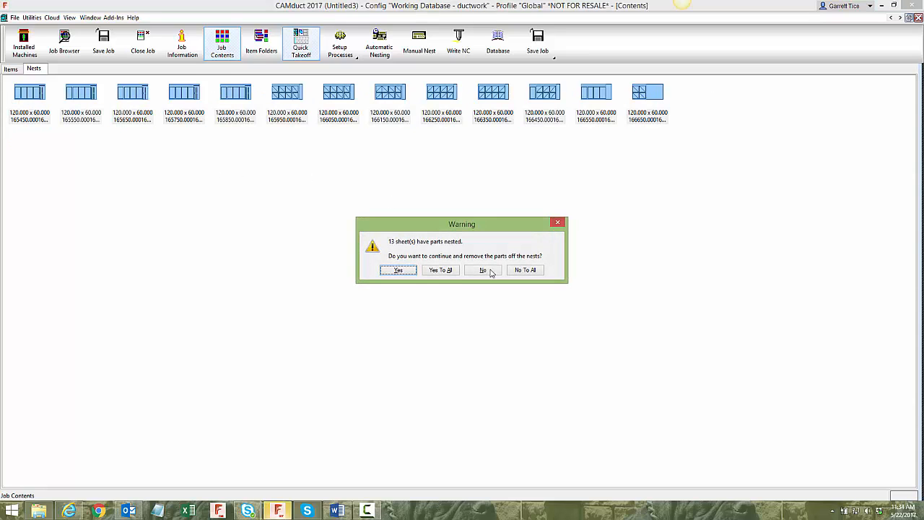
pyautogui.click(442, 270)
# - Open item 1's material in the database, examine the flatbed sheet sizes for Galvanized 24 gauge, and accept the item unchanged
pyautogui.click(12, 68)
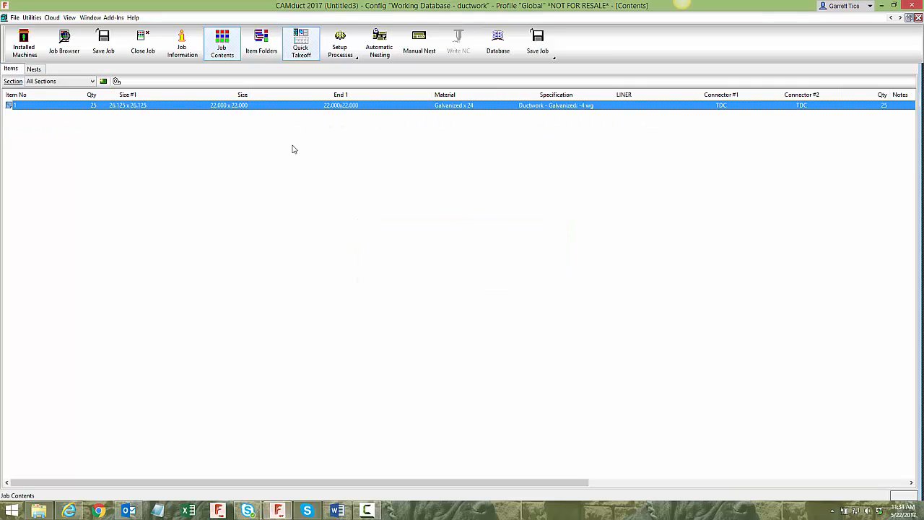
pyautogui.doubleClick(306, 106)
pyautogui.click(657, 69)
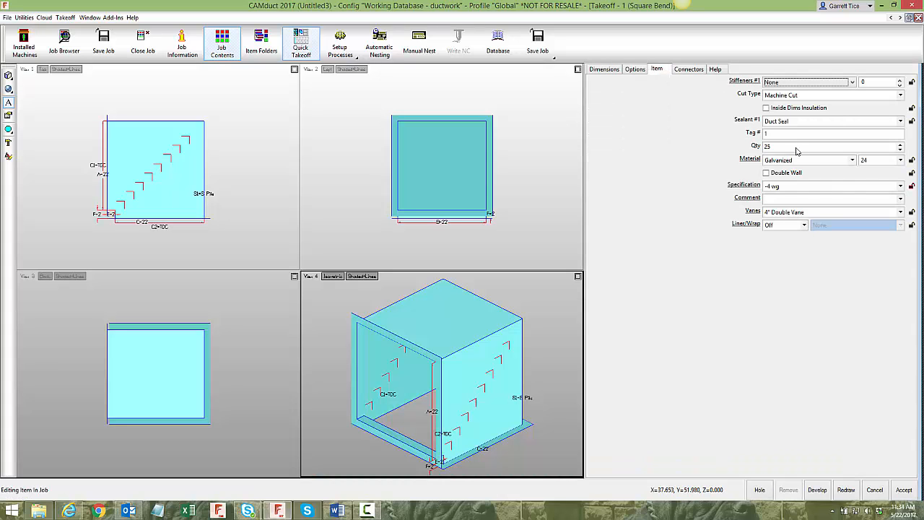
pyautogui.click(750, 160)
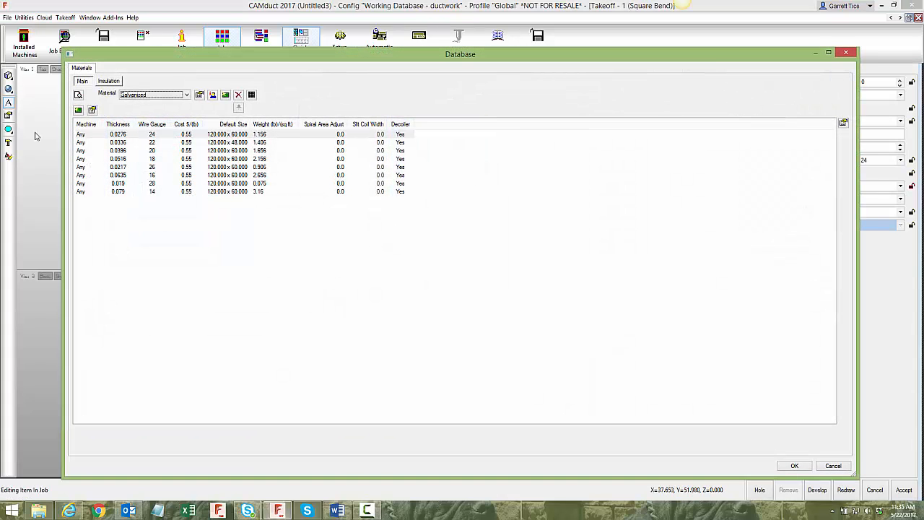
pyautogui.doubleClick(188, 136)
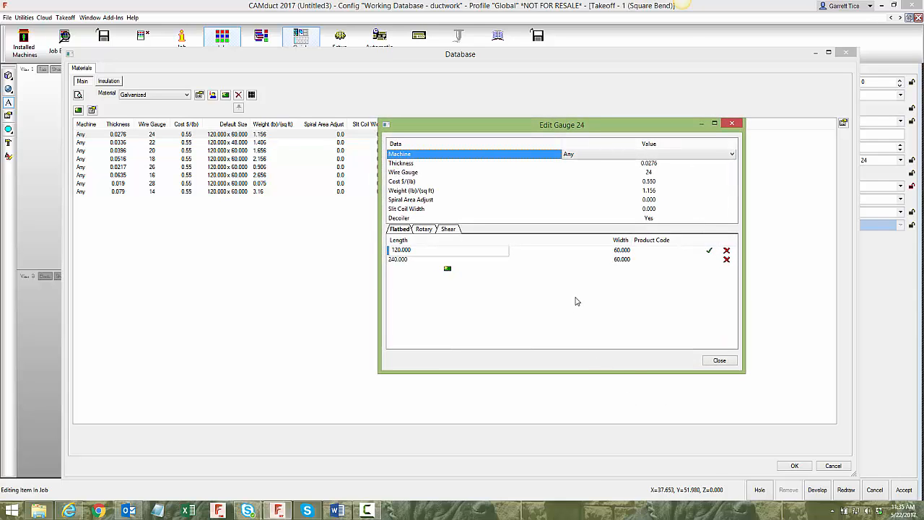
pyautogui.click(721, 361)
pyautogui.click(796, 466)
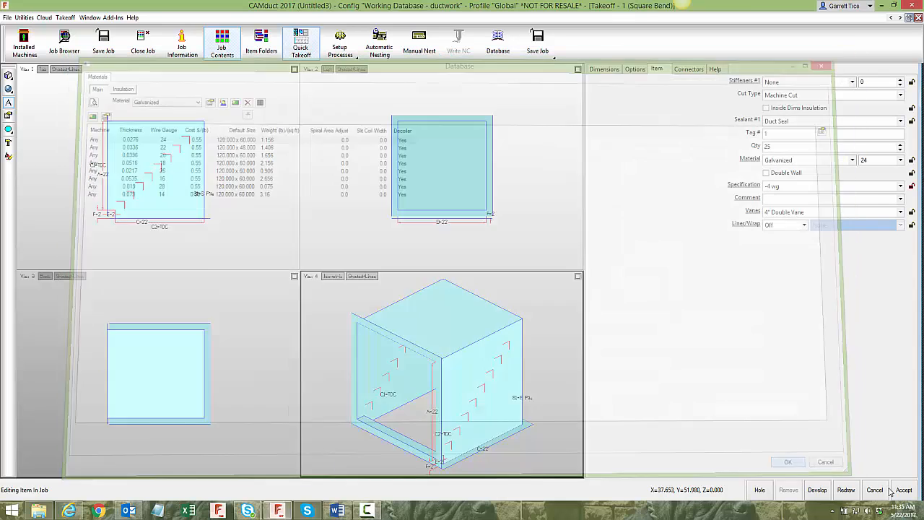
pyautogui.click(895, 490)
pyautogui.click(358, 62)
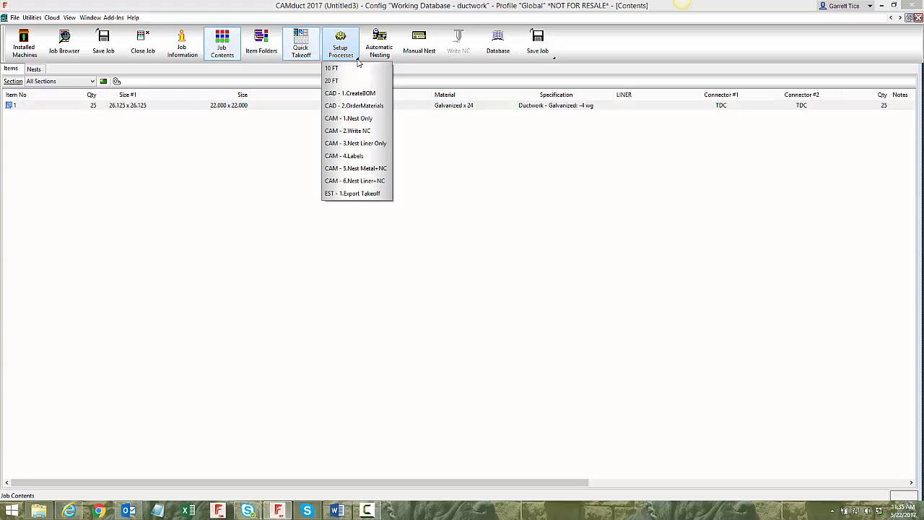
pyautogui.click(234, 182)
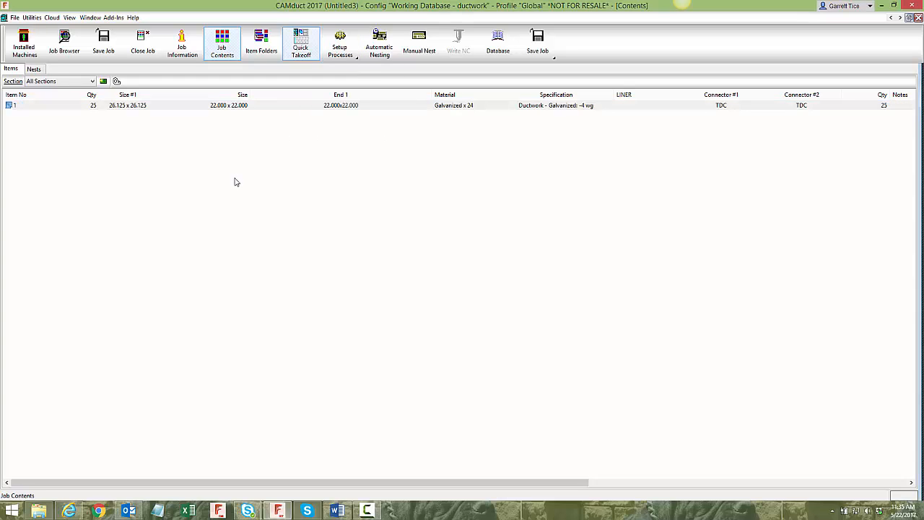